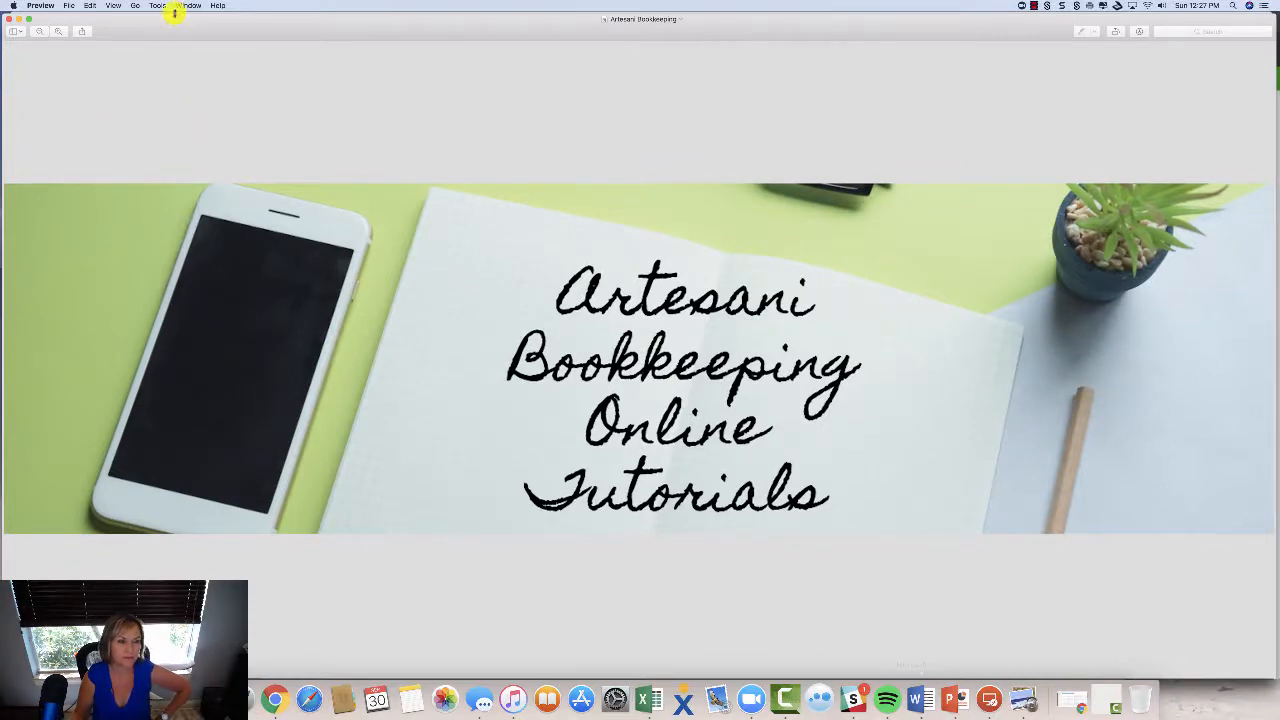
Close the Preview tutorial banner to reveal the LedgerSync transactions list.
{"action": "left_click", "coordinate": [16, 18]}
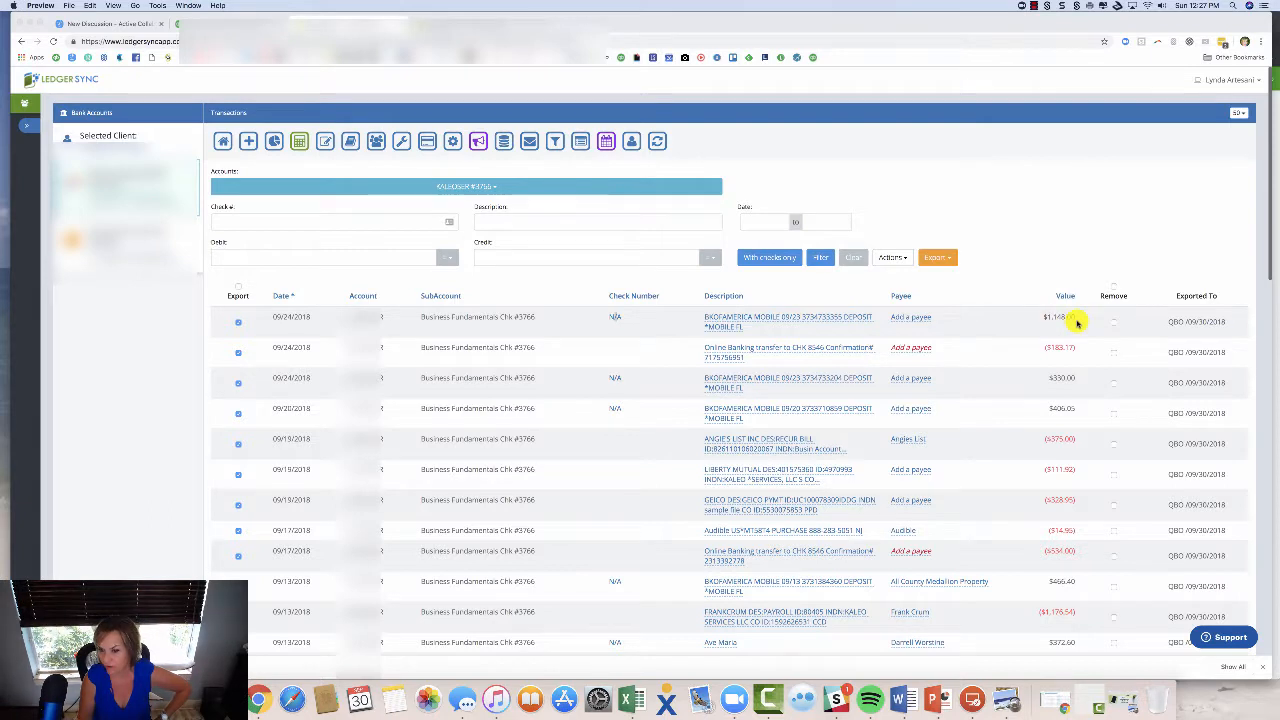
Assign the check writer's name as payee on the 09/24/2018 $1,148.00 deposit.
{"action": "left_click", "coordinate": [616, 319]}
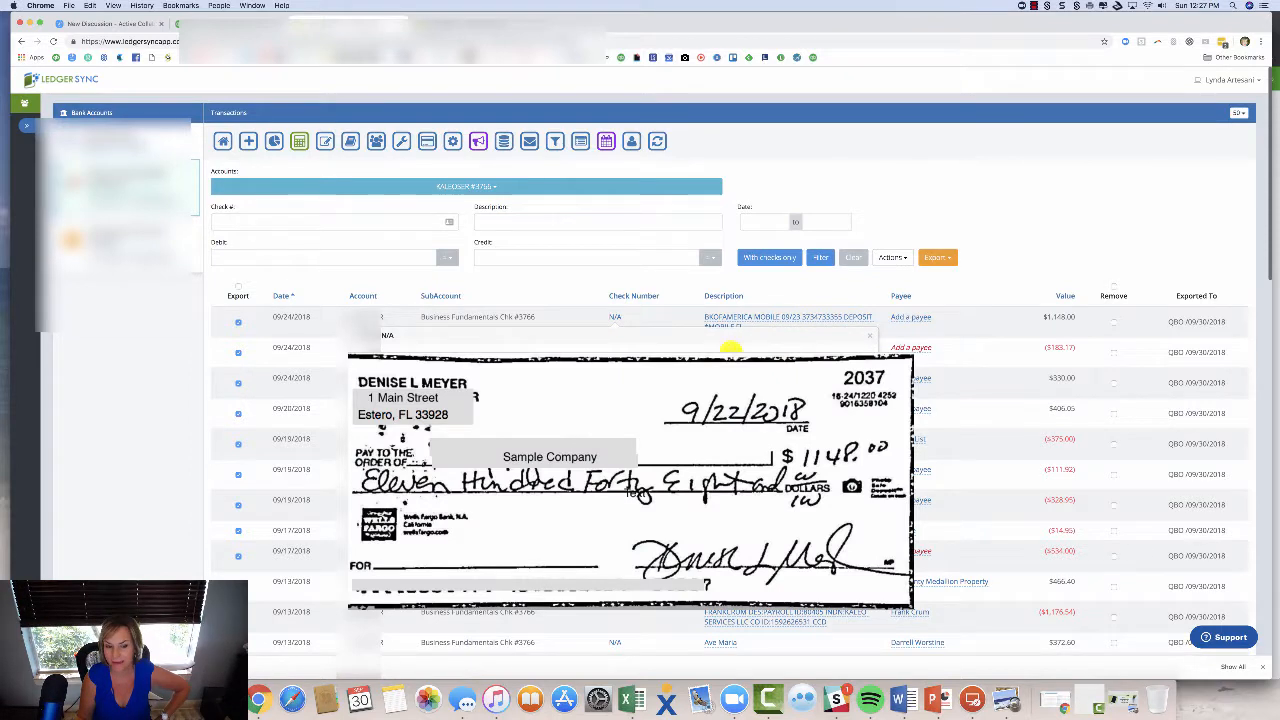
{"action": "left_click", "coordinate": [922, 318]}
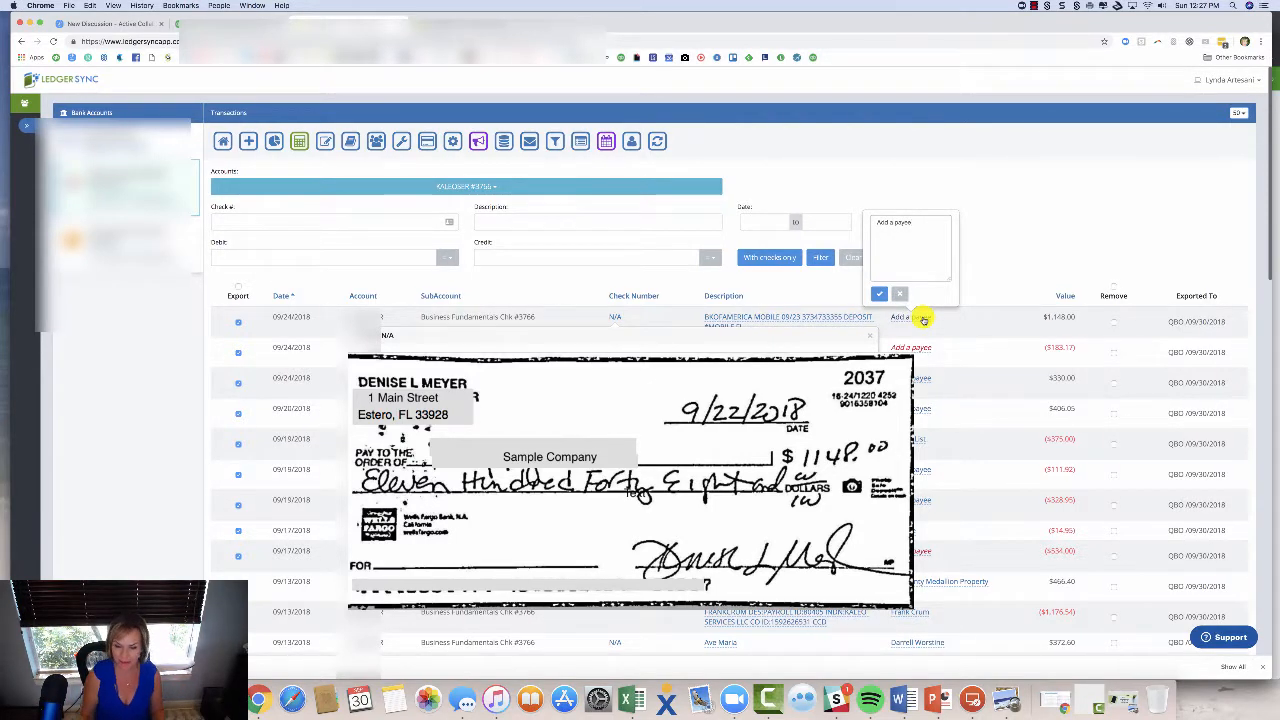
{"action": "key", "text": "BackSpace"}
{"action": "key", "text": "BackSpace"}
{"action": "key", "text": "BackSpace"}
{"action": "key", "text": "BackSpace"}
{"action": "key", "text": "BackSpace"}
{"action": "key", "text": "BackSpace"}
{"action": "key", "text": "BackSpace"}
{"action": "key", "text": "BackSpace"}
{"action": "key", "text": "BackSpace"}
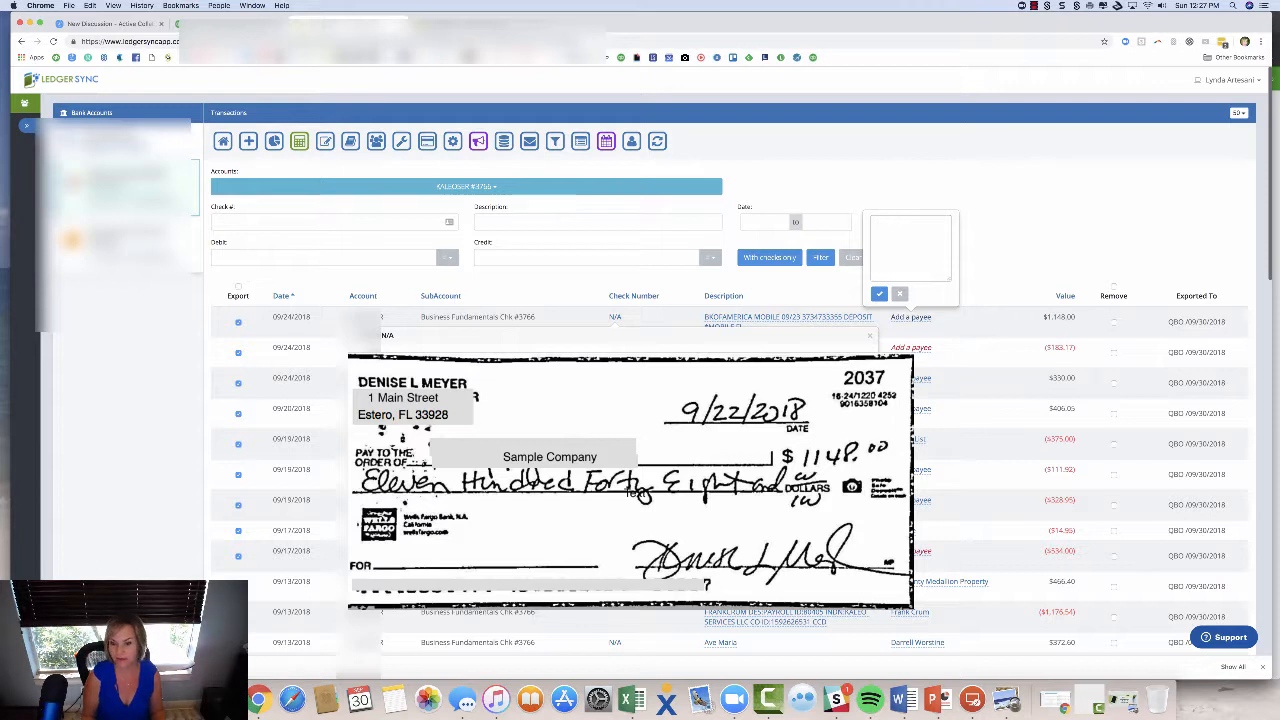
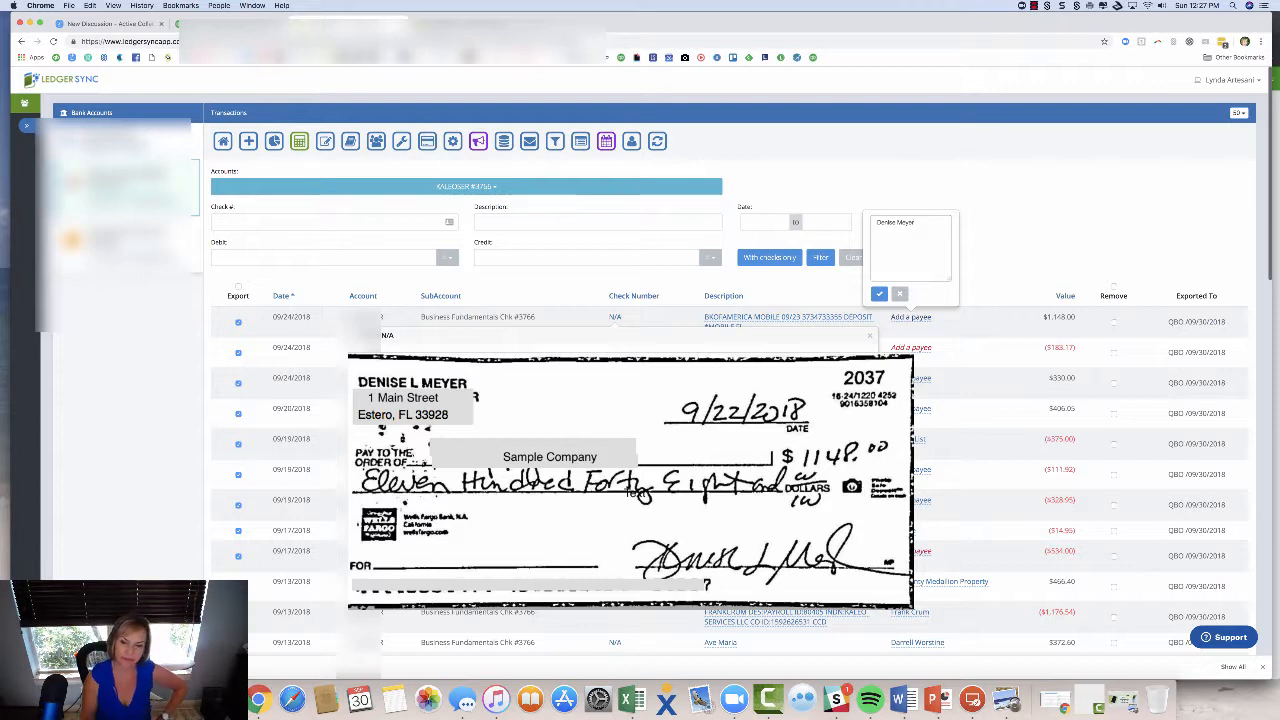
{"action": "left_click", "coordinate": [879, 293]}
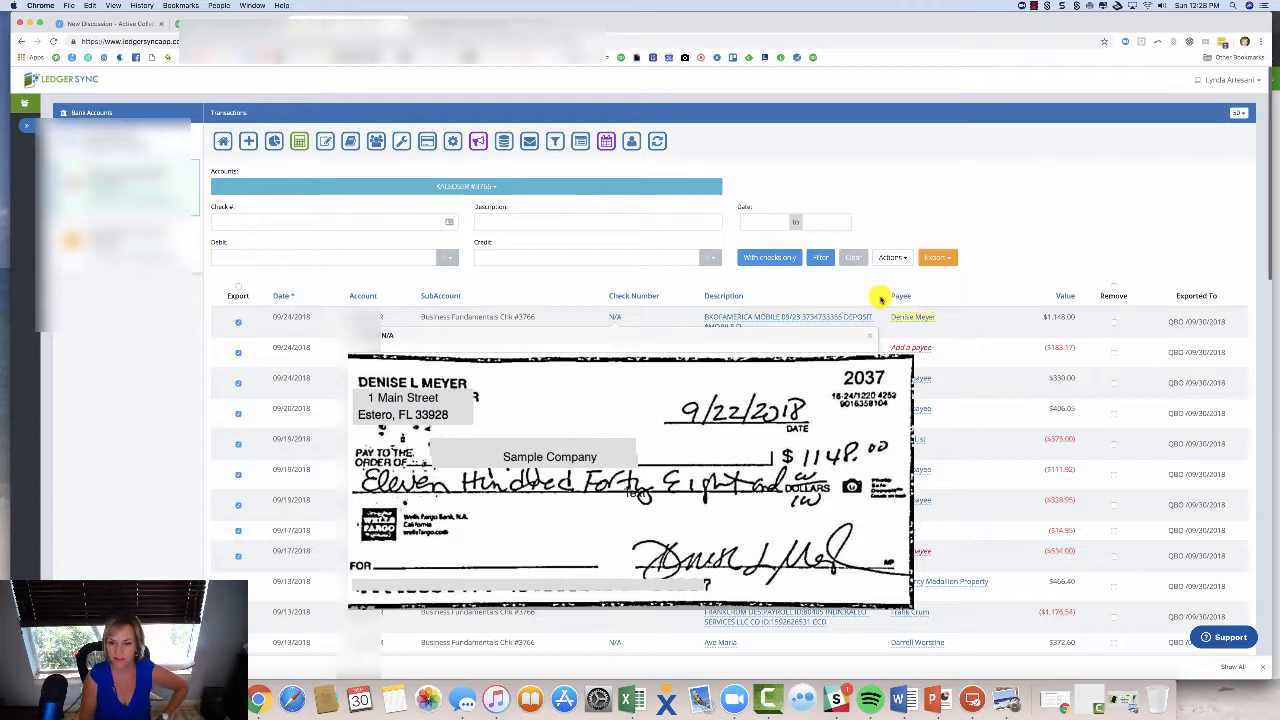
{"action": "left_click", "coordinate": [868, 335]}
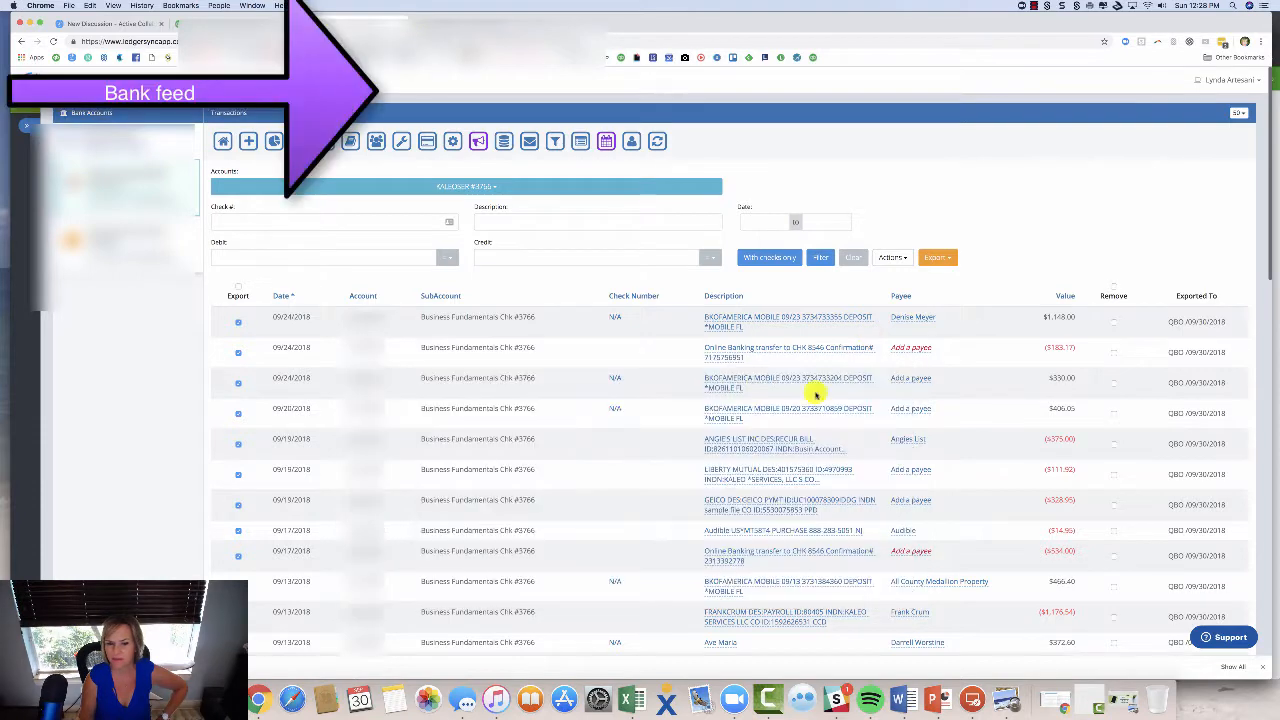
Set the $330.00 deposit's payee to the name written on its check.
{"action": "left_click", "coordinate": [616, 380]}
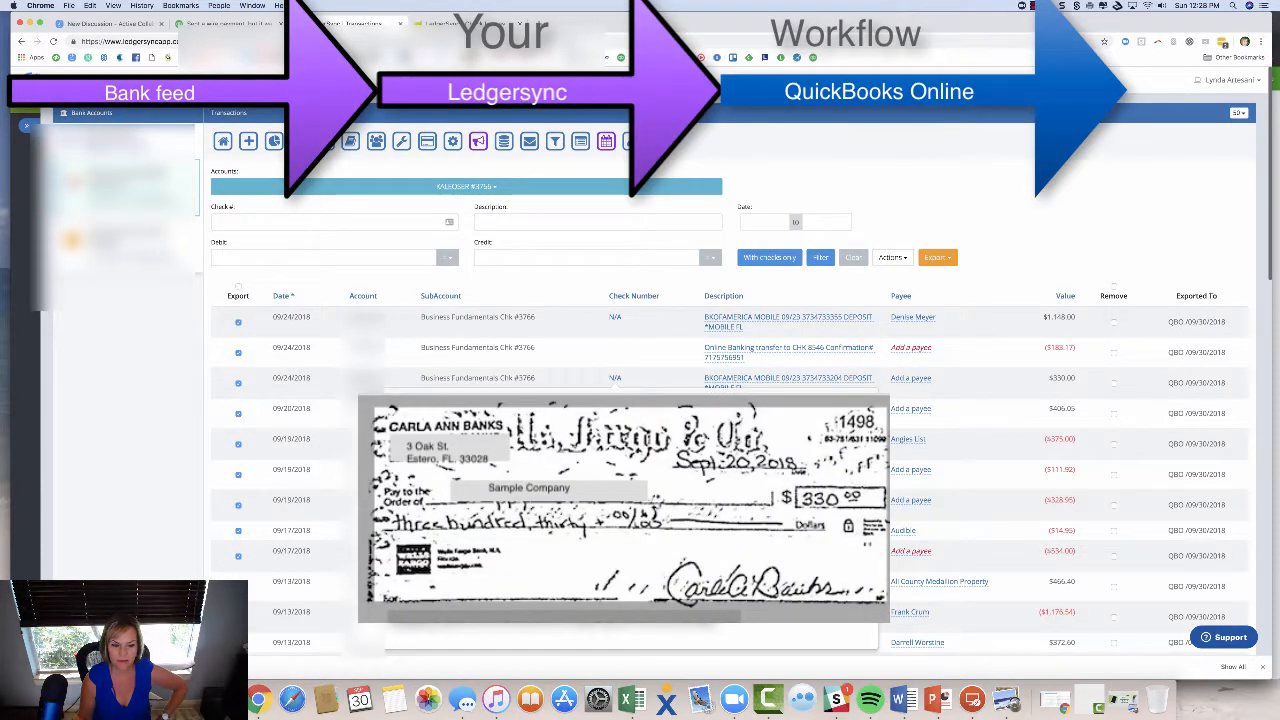
{"action": "left_click", "coordinate": [910, 378]}
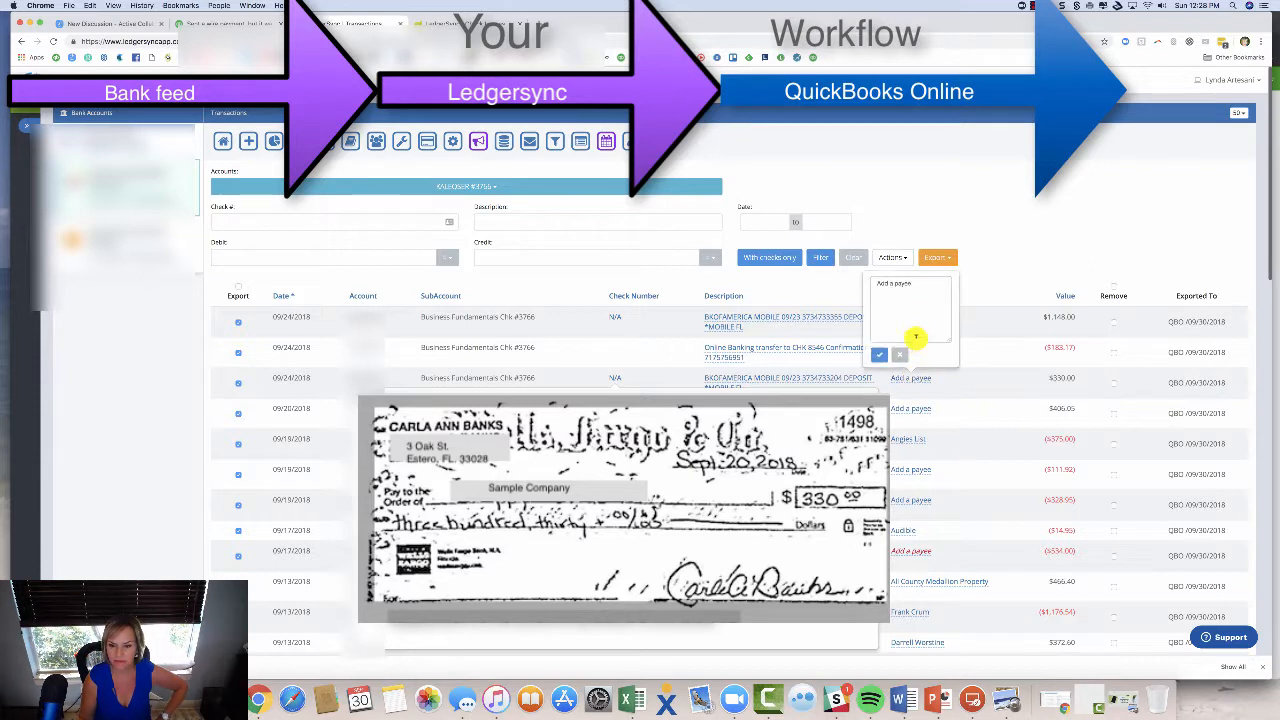
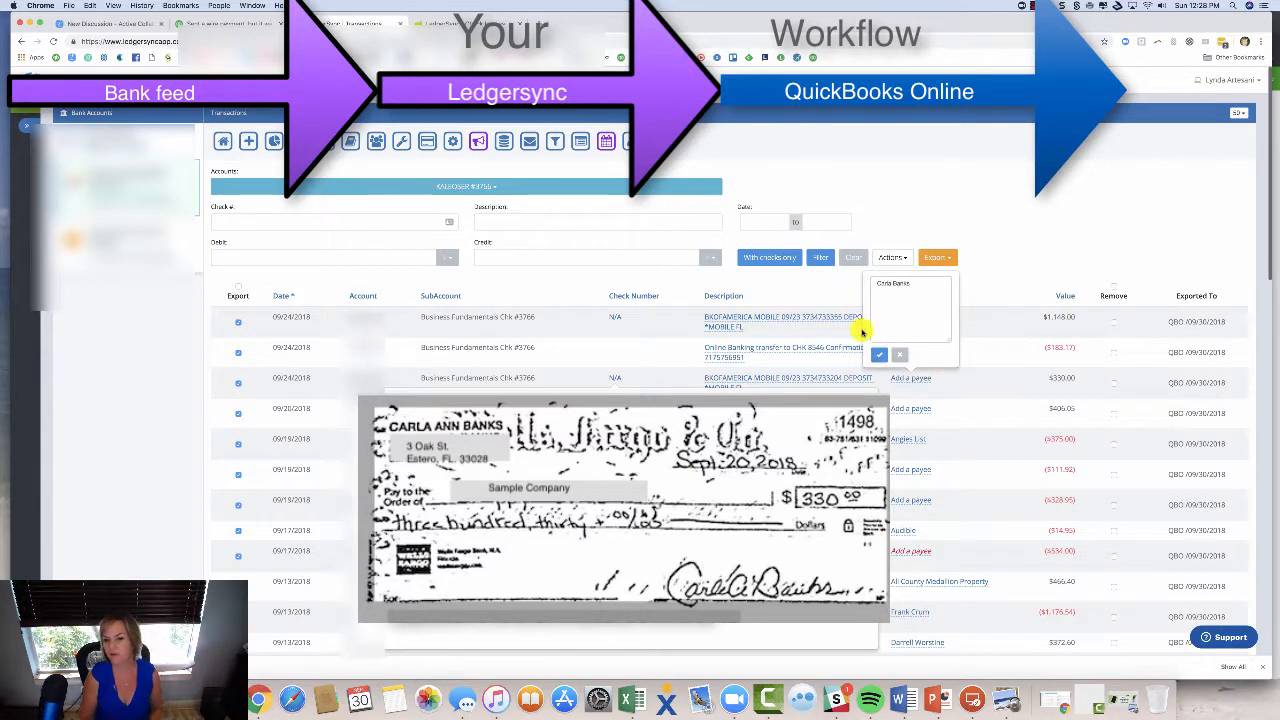
{"action": "left_click", "coordinate": [879, 354]}
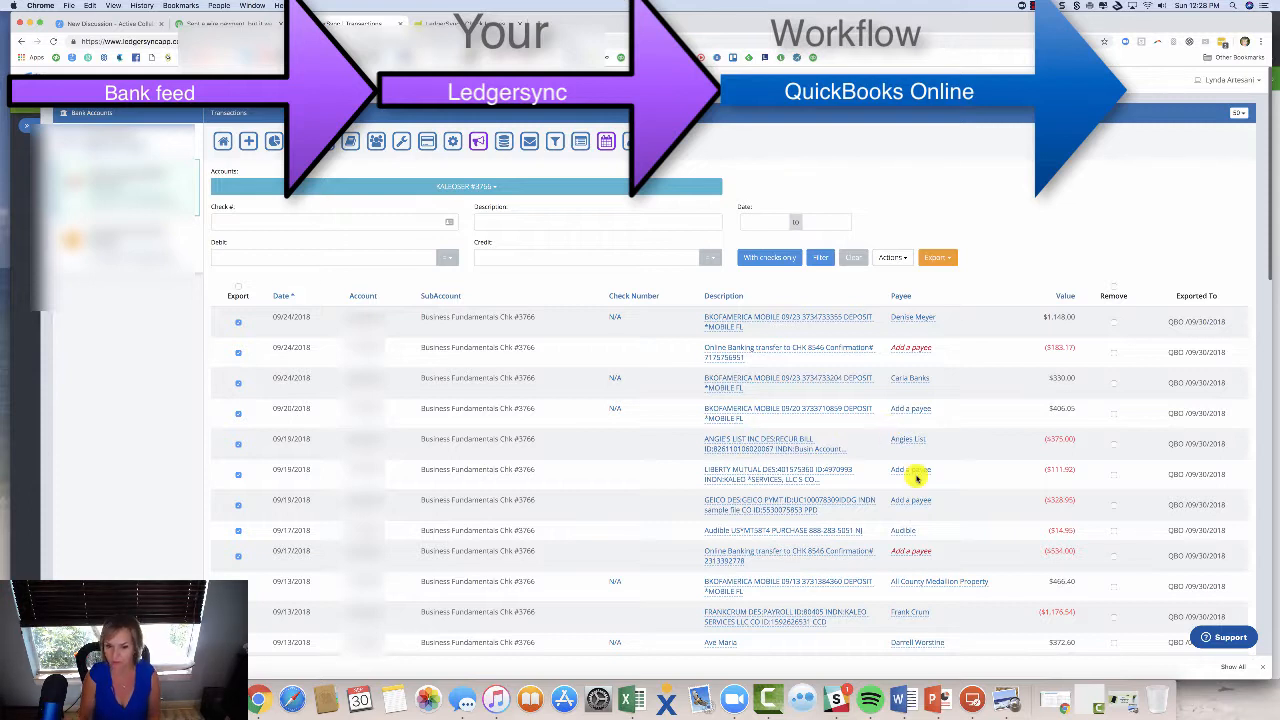
Set the payees Liberty Mutual and Geico on the two insurance payments.
{"action": "left_click", "coordinate": [910, 470]}
{"action": "left_click_drag", "start_coordinate": [922, 372], "coordinate": [845, 378]}
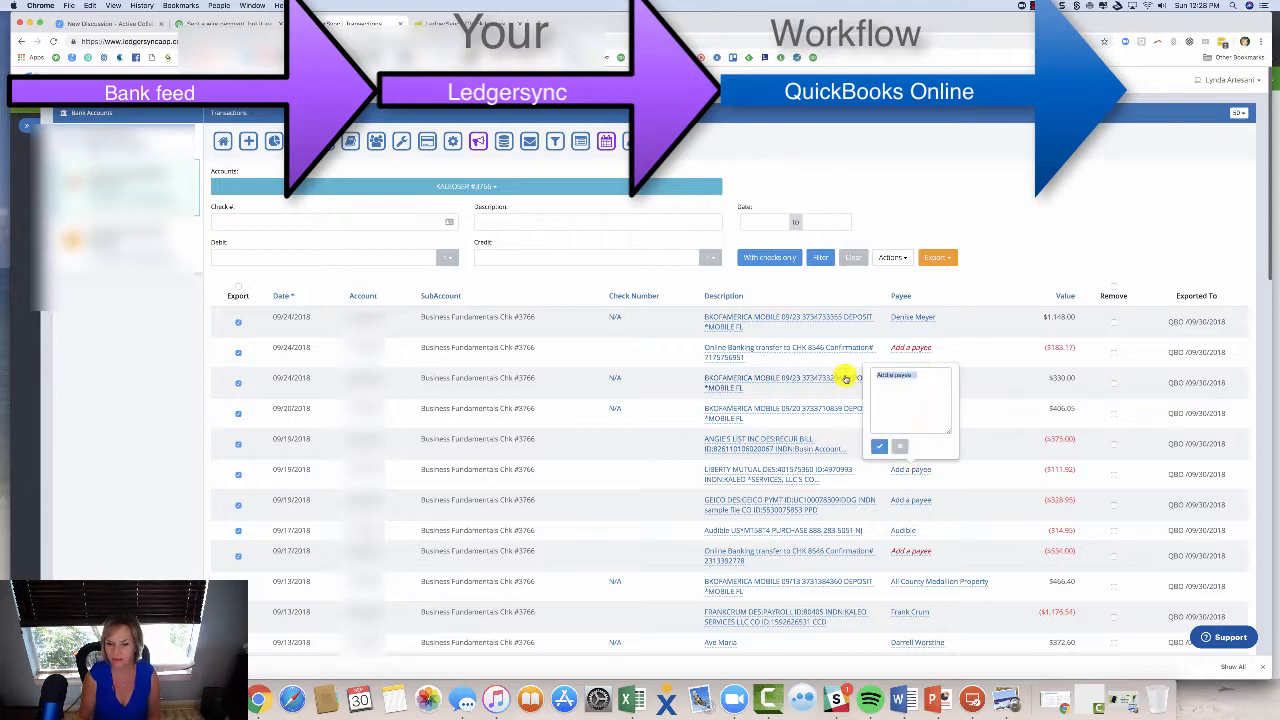
{"action": "type", "text": "Liberty Mutual"}
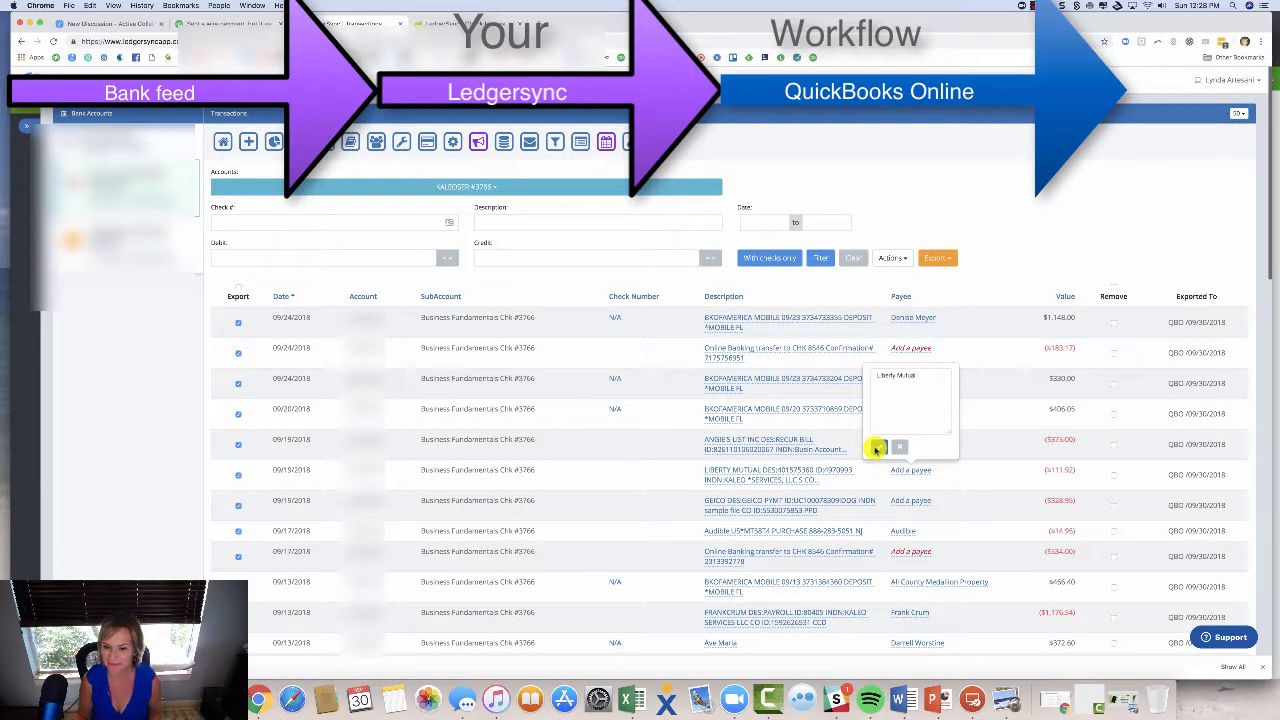
{"action": "left_click", "coordinate": [876, 449]}
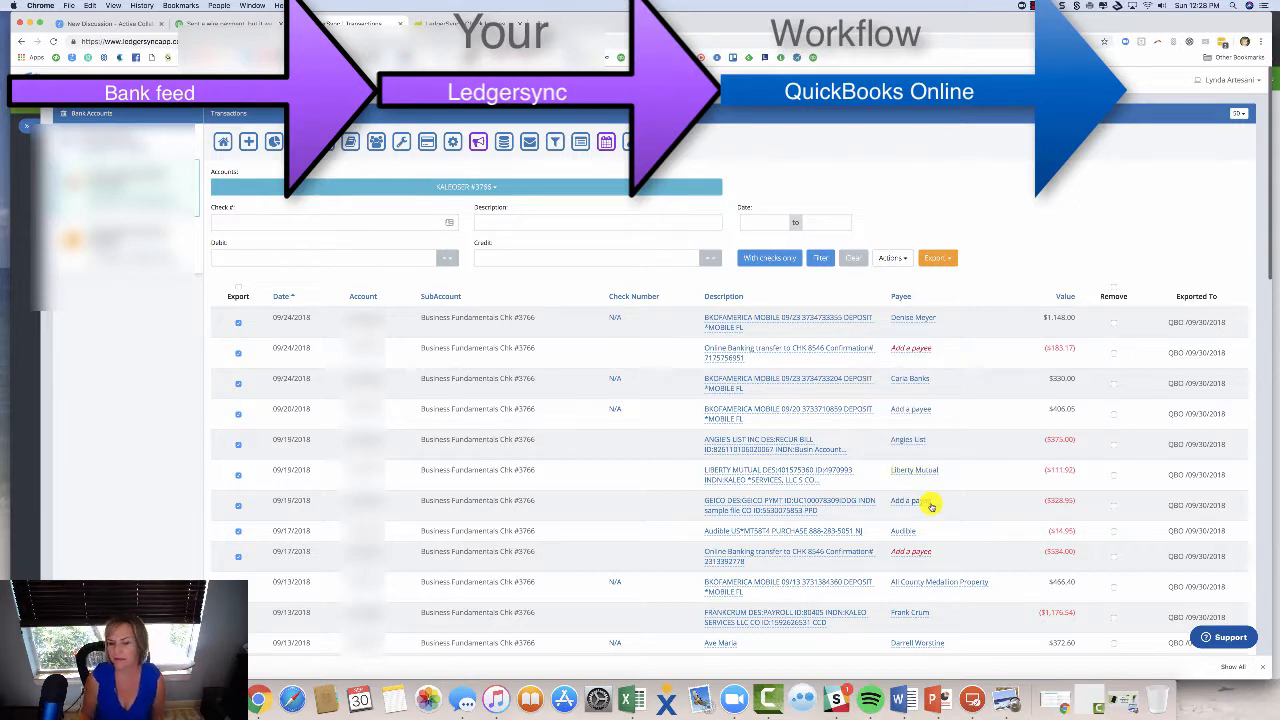
{"action": "left_click", "coordinate": [931, 504]}
{"action": "type", "text": "Ge"}
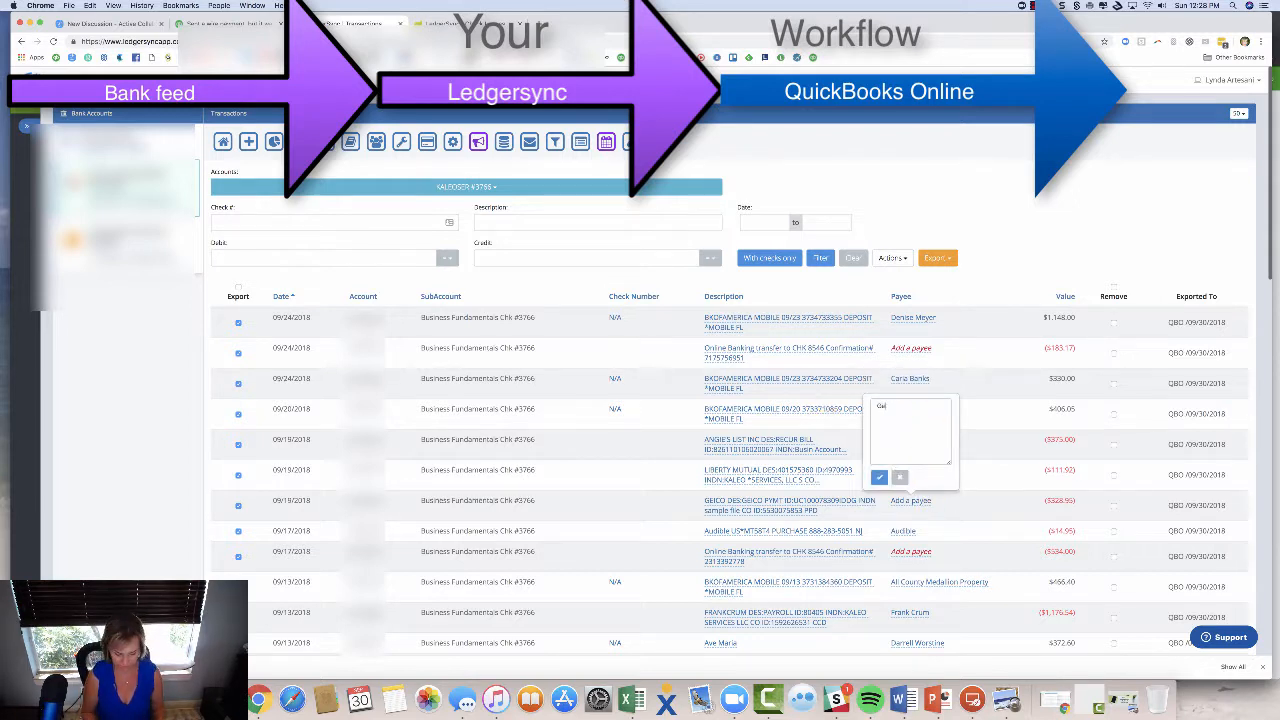
{"action": "type", "text": "ico"}
{"action": "left_click", "coordinate": [878, 477]}
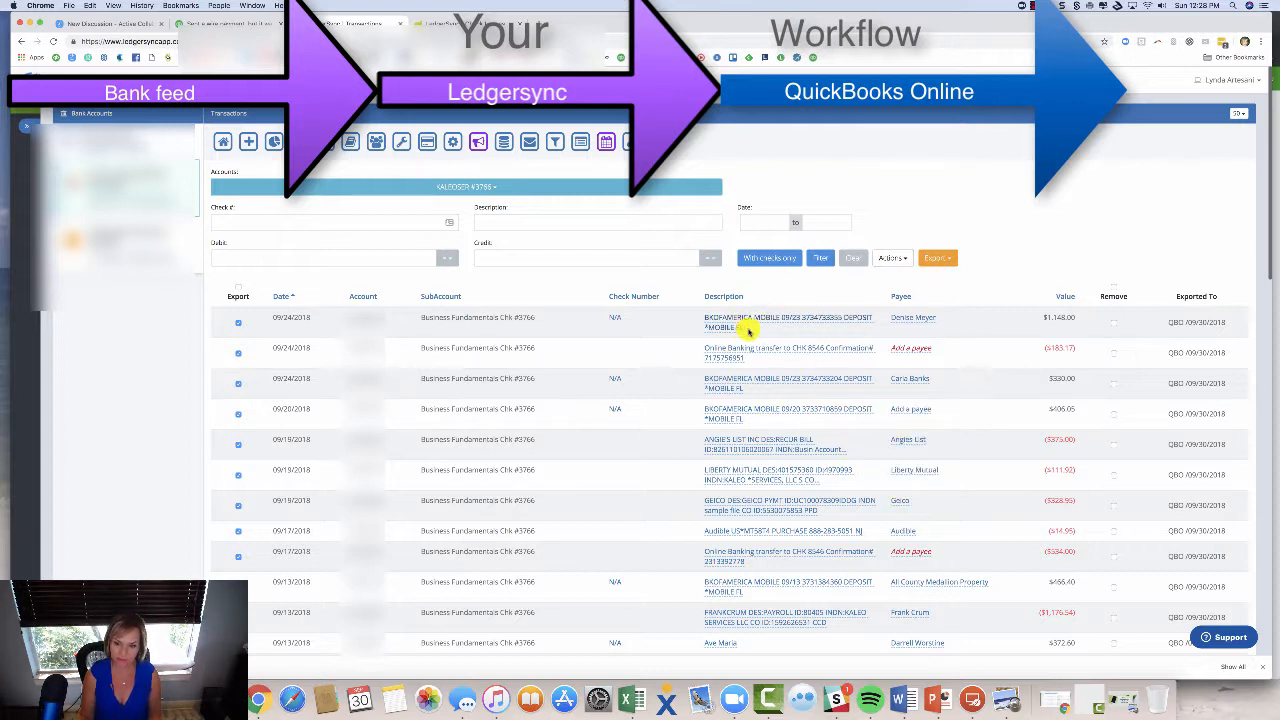
Save the $1,148.00 deposit's check image as a JPEG, then start a QuickBooks bank file upload.
{"action": "left_click", "coordinate": [615, 319]}
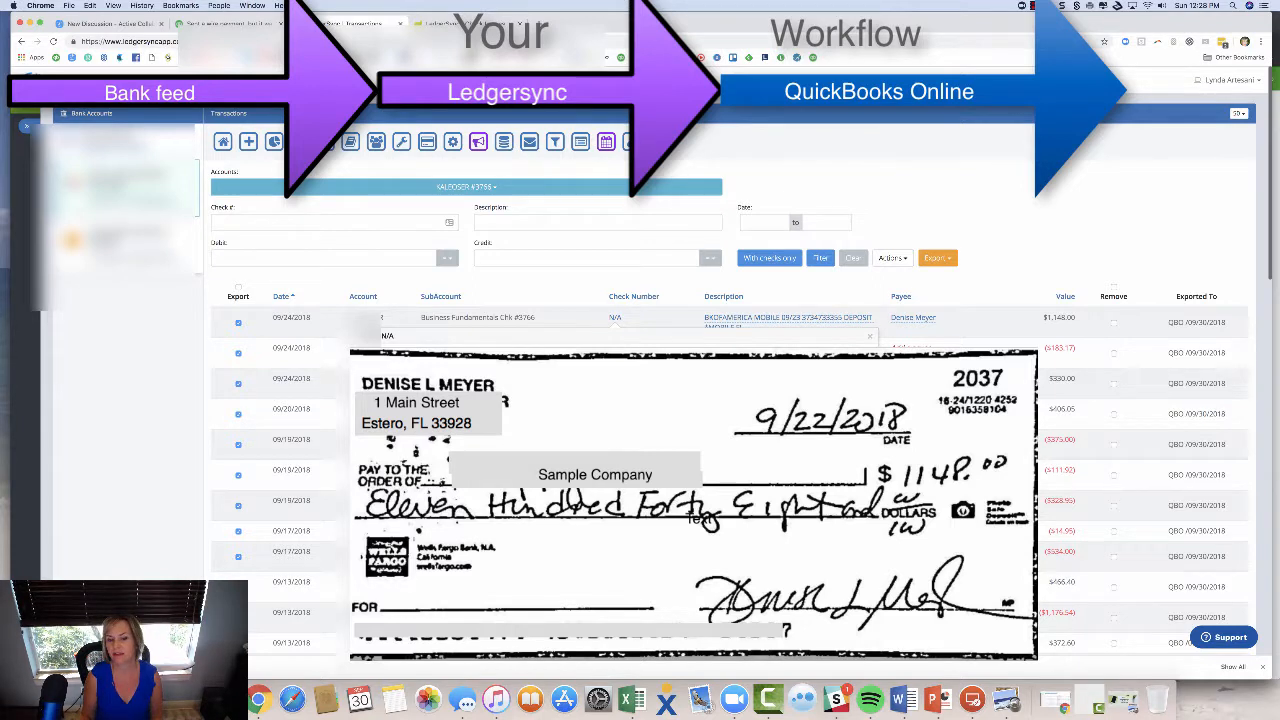
{"action": "left_click", "coordinate": [405, 368]}
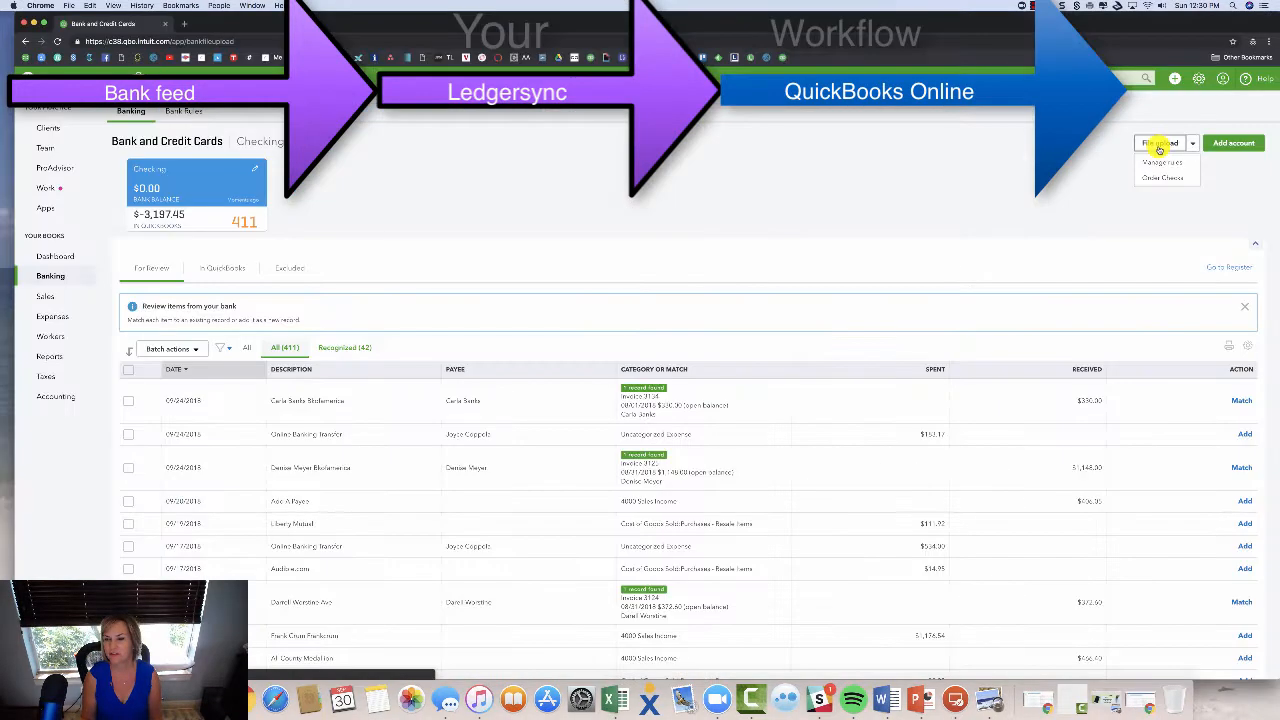
{"action": "left_click", "coordinate": [1160, 145]}
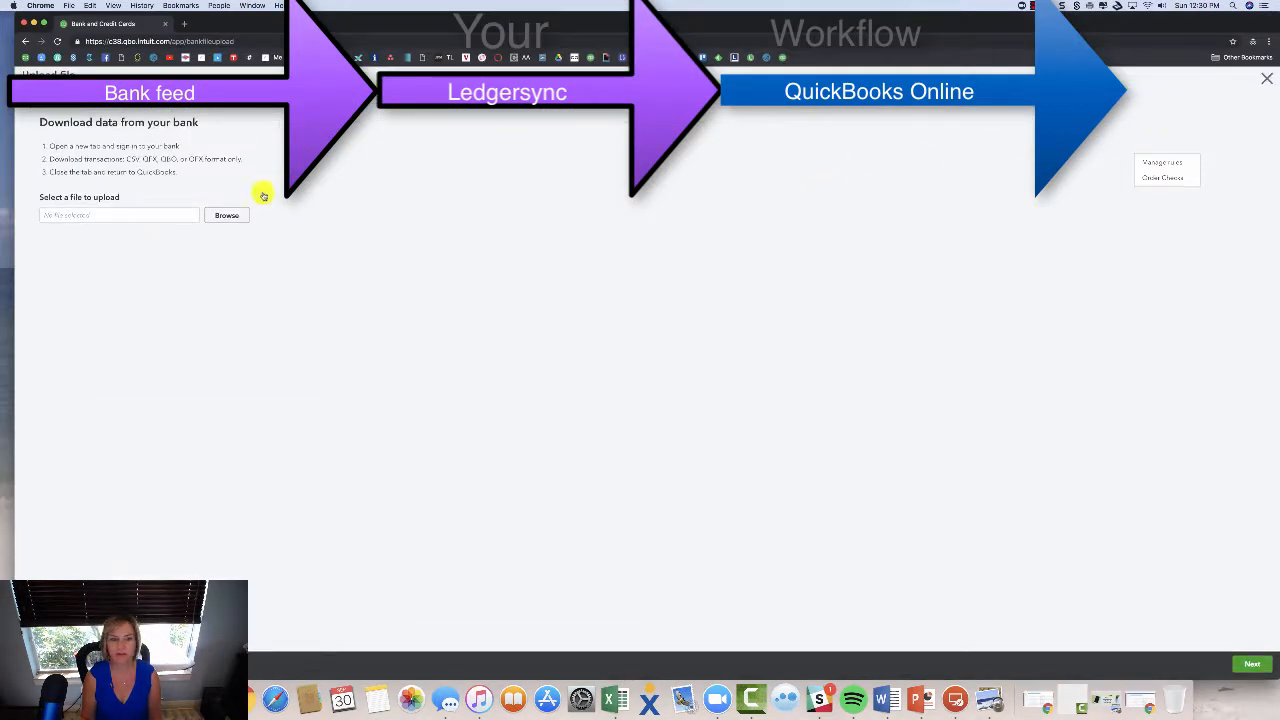
Upload transactions_09_30_2018.qbo into the Checking account.
{"action": "left_click", "coordinate": [228, 216]}
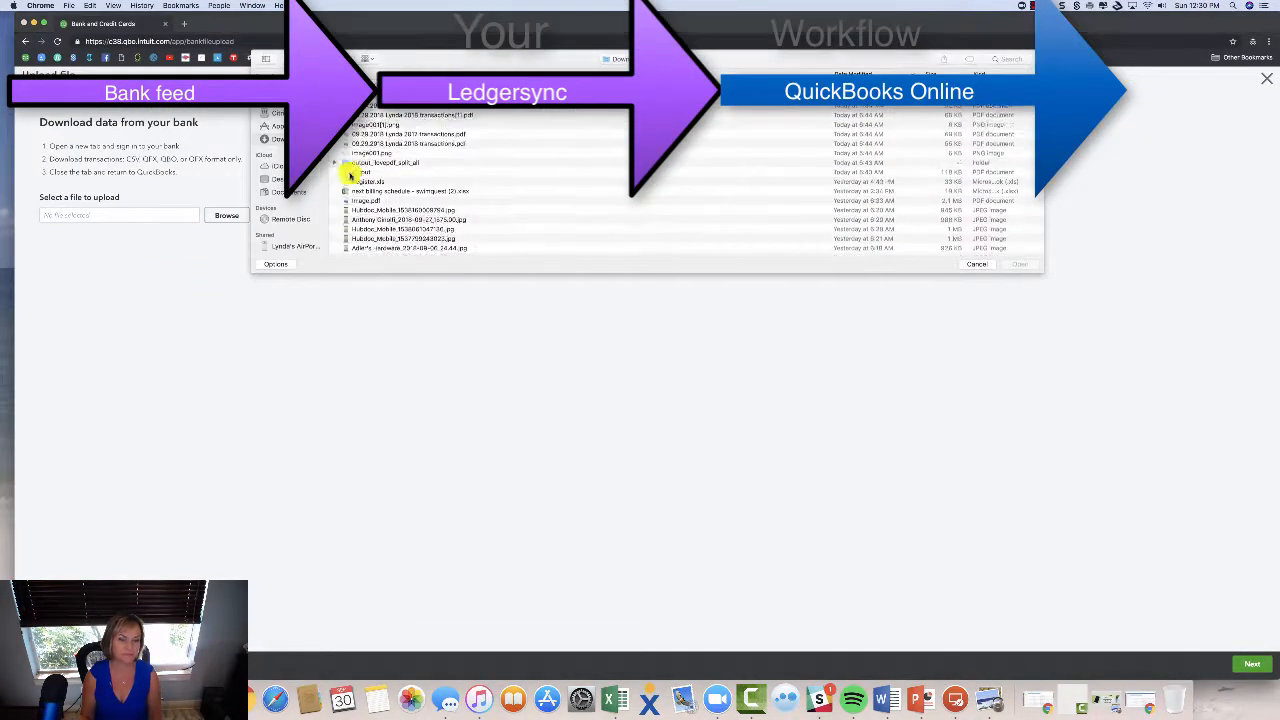
{"action": "left_click", "coordinate": [390, 110]}
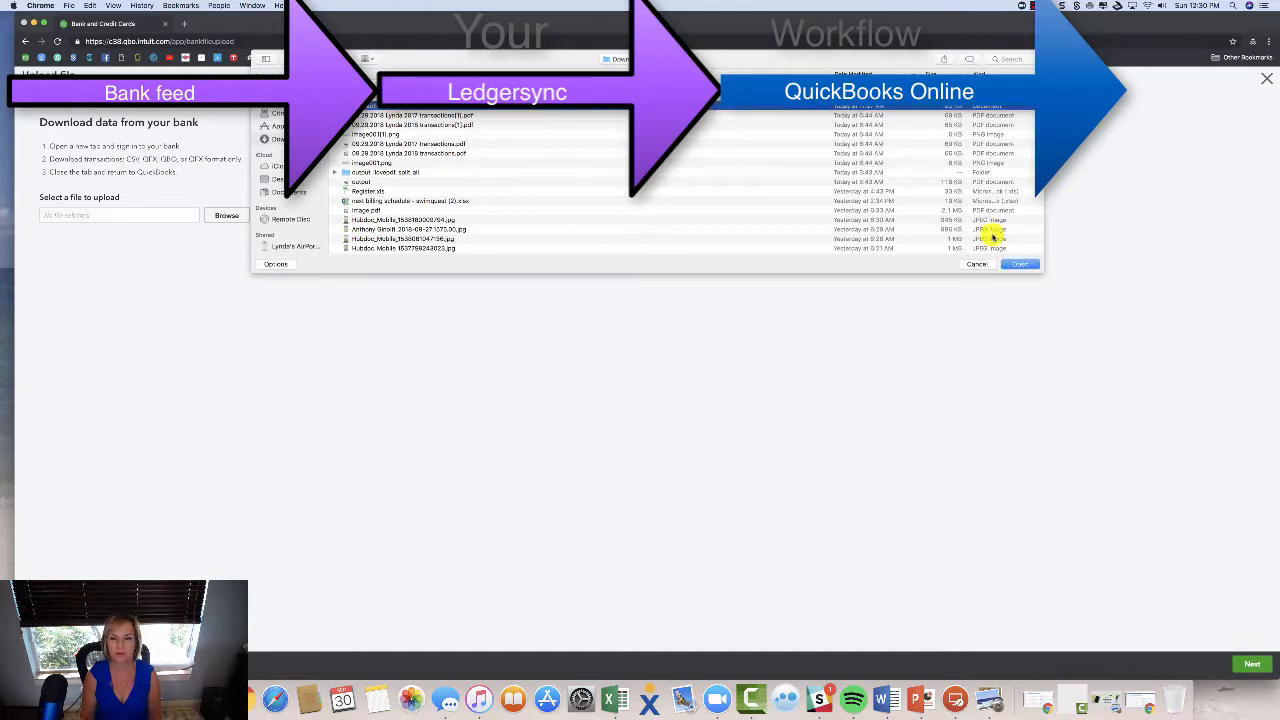
{"action": "left_click", "coordinate": [1019, 264]}
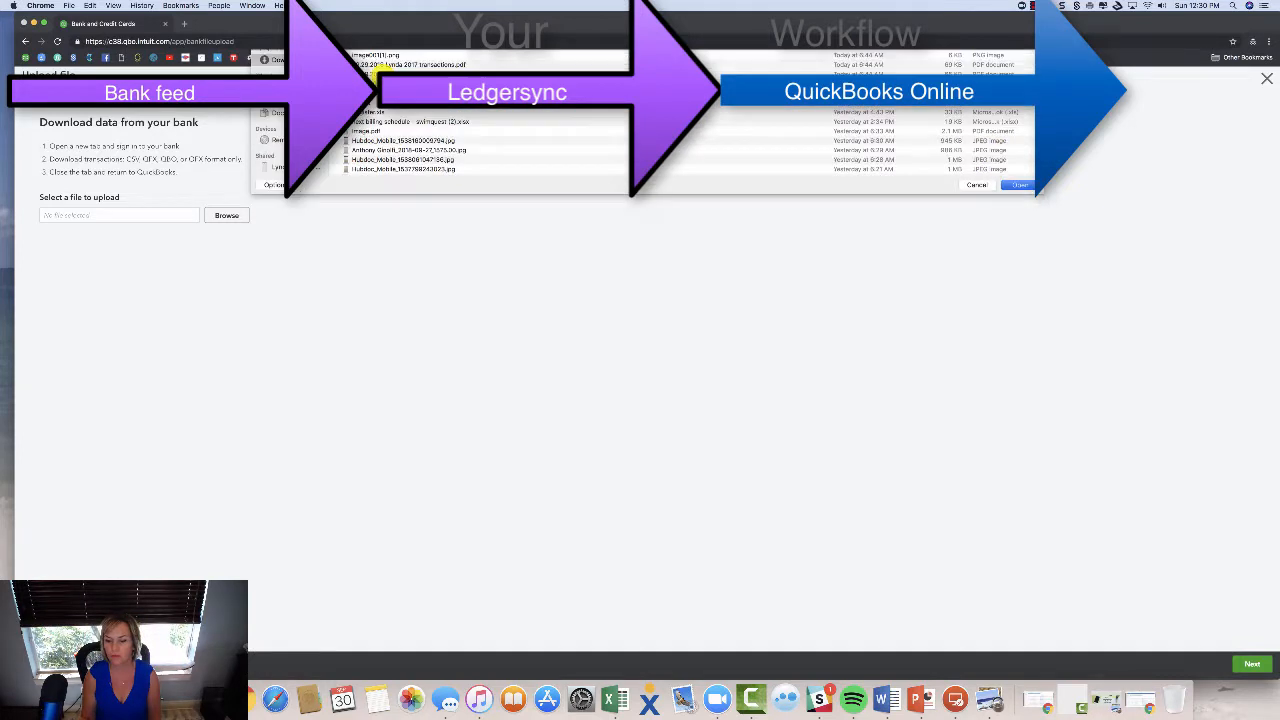
{"action": "left_click", "coordinate": [1256, 665]}
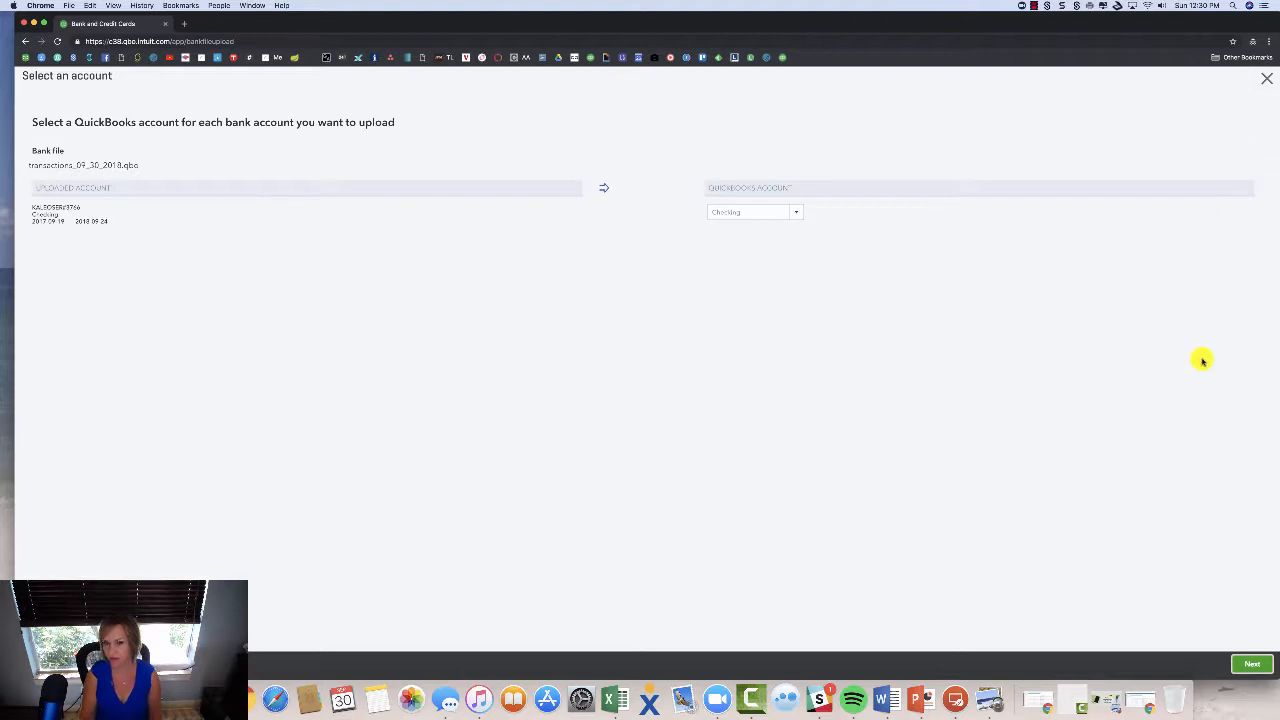
{"action": "left_click", "coordinate": [1266, 83]}
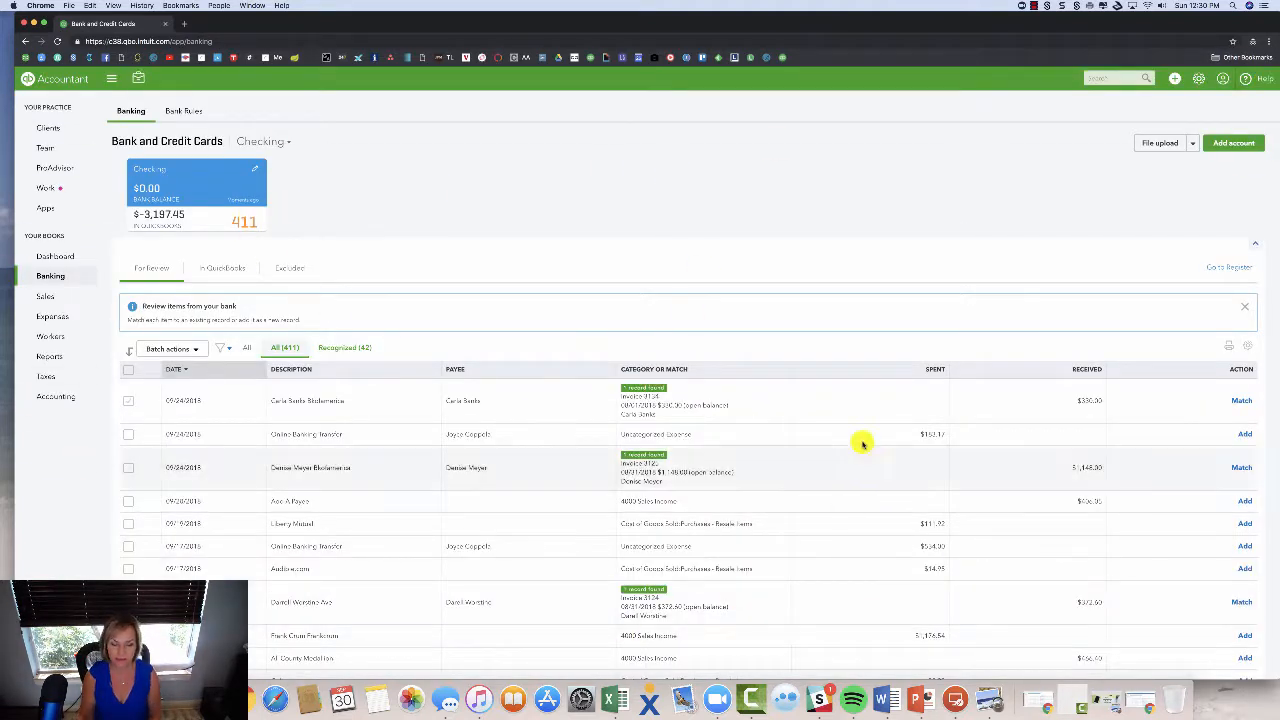
Expand the 09/24/2018 $330.00 deposit to show its matching $330.00 open invoice.
{"action": "scroll", "coordinate": [743, 429], "scroll_direction": "down", "scroll_amount": 3}
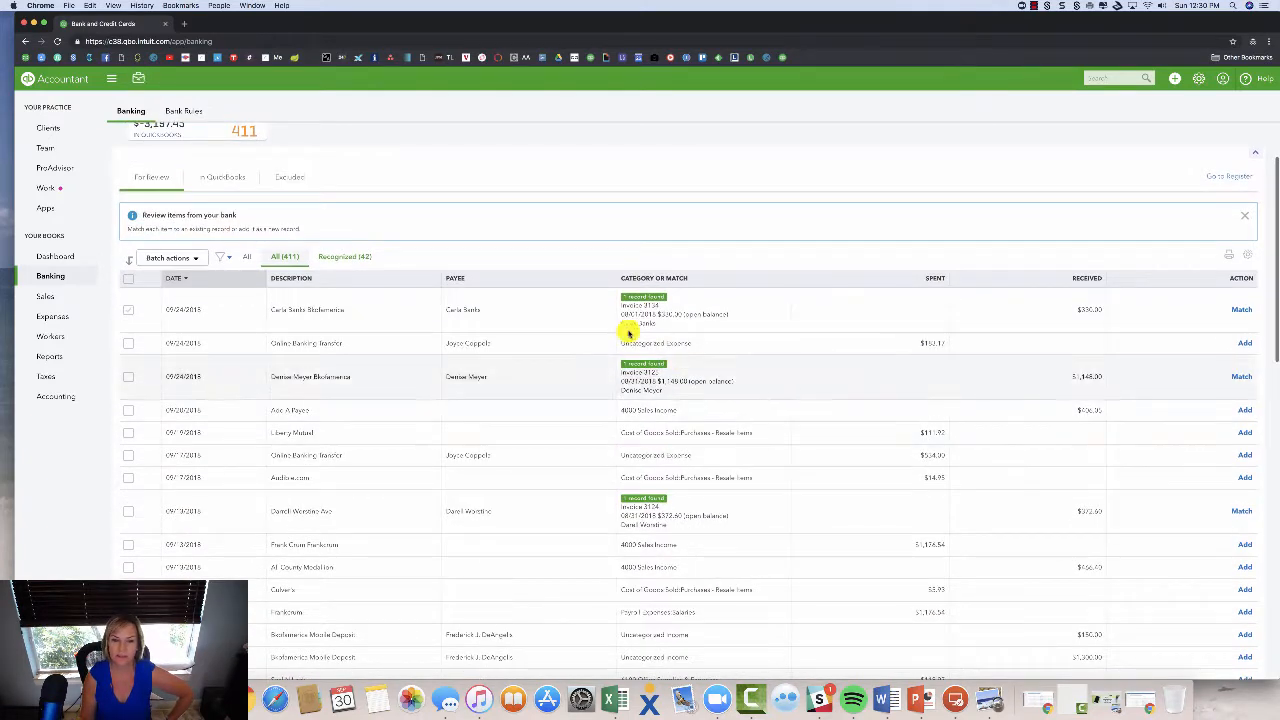
{"action": "mouse_move", "coordinate": [661, 325]}
{"action": "left_mouse_down"}
{"action": "mouse_move", "coordinate": [597, 323]}
{"action": "mouse_move", "coordinate": [677, 323]}
{"action": "mouse_move", "coordinate": [655, 320]}
{"action": "left_mouse_up"}
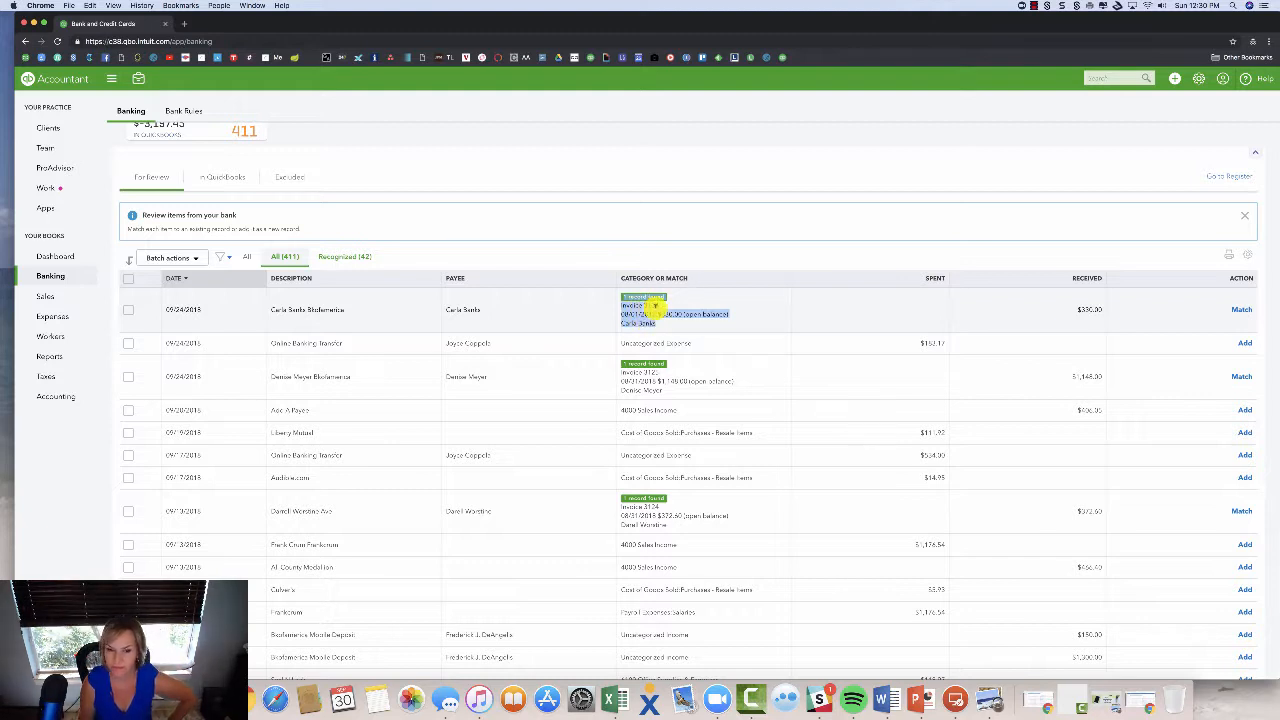
{"action": "left_click", "coordinate": [688, 330]}
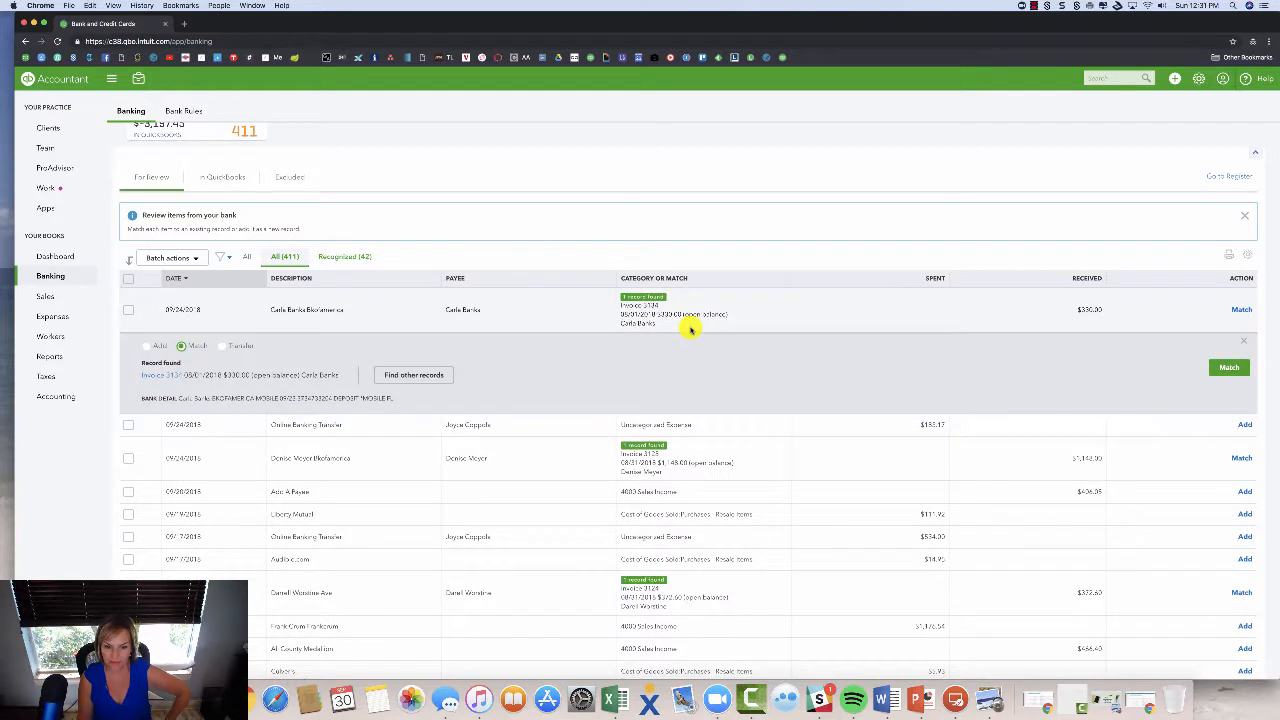
From the matching invoice, receive a payment dated 09/24/2018.
{"action": "left_click", "coordinate": [172, 377]}
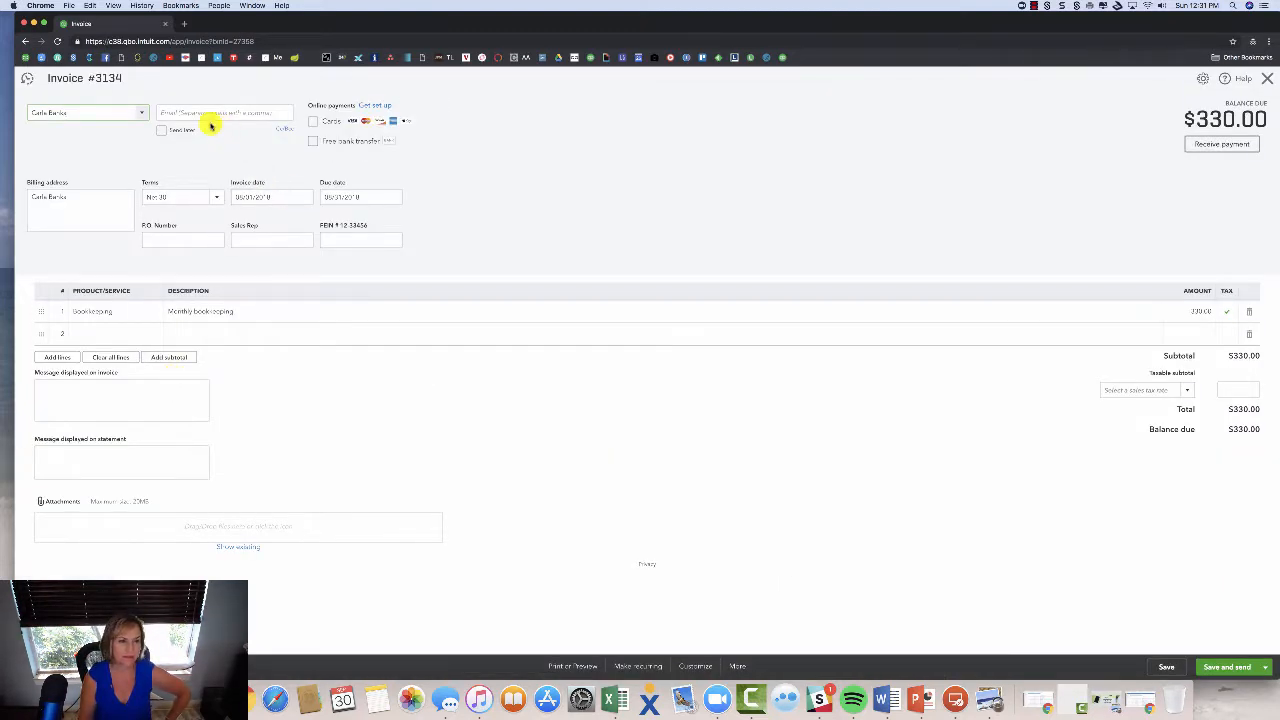
{"action": "left_click", "coordinate": [1221, 144]}
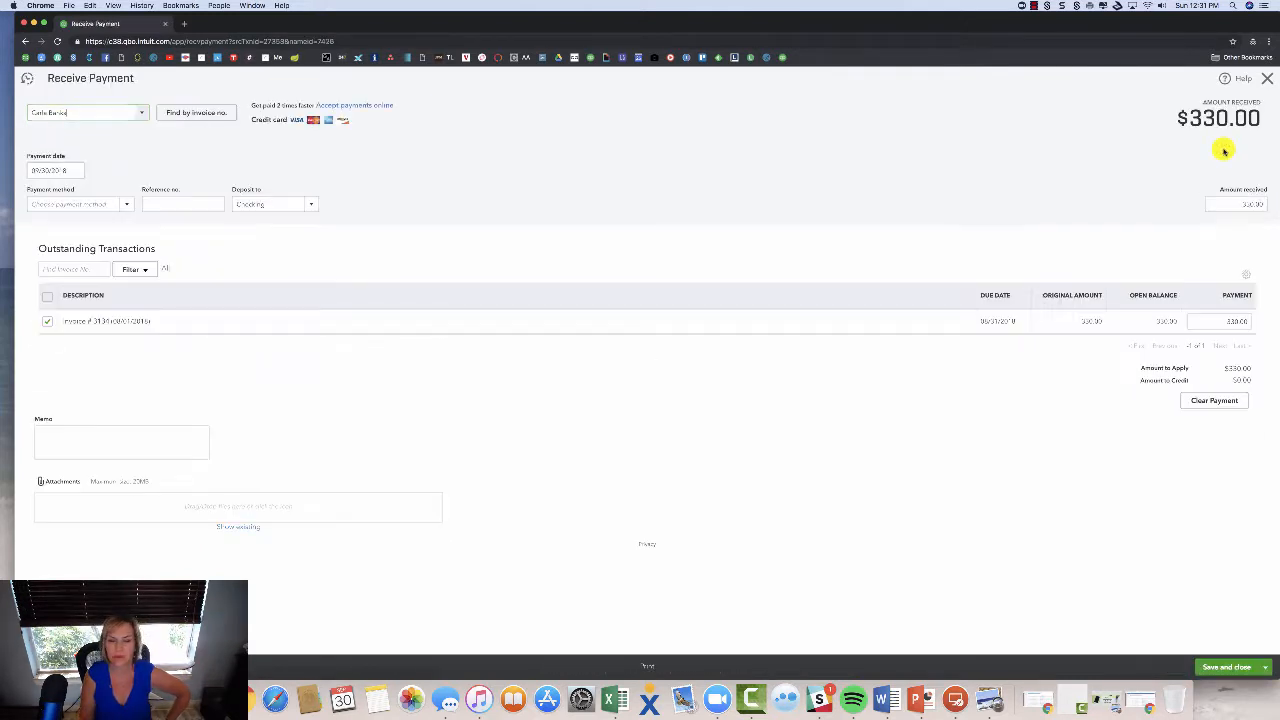
{"action": "left_click", "coordinate": [76, 170]}
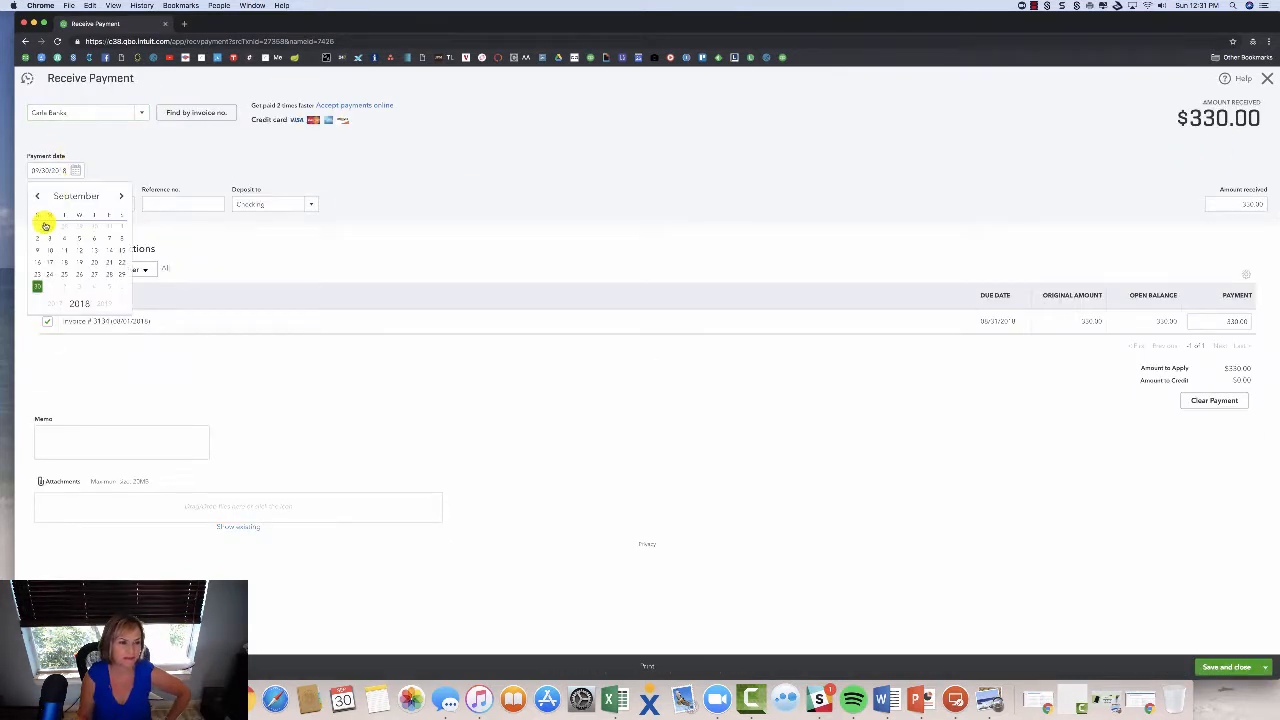
{"action": "left_click", "coordinate": [50, 275]}
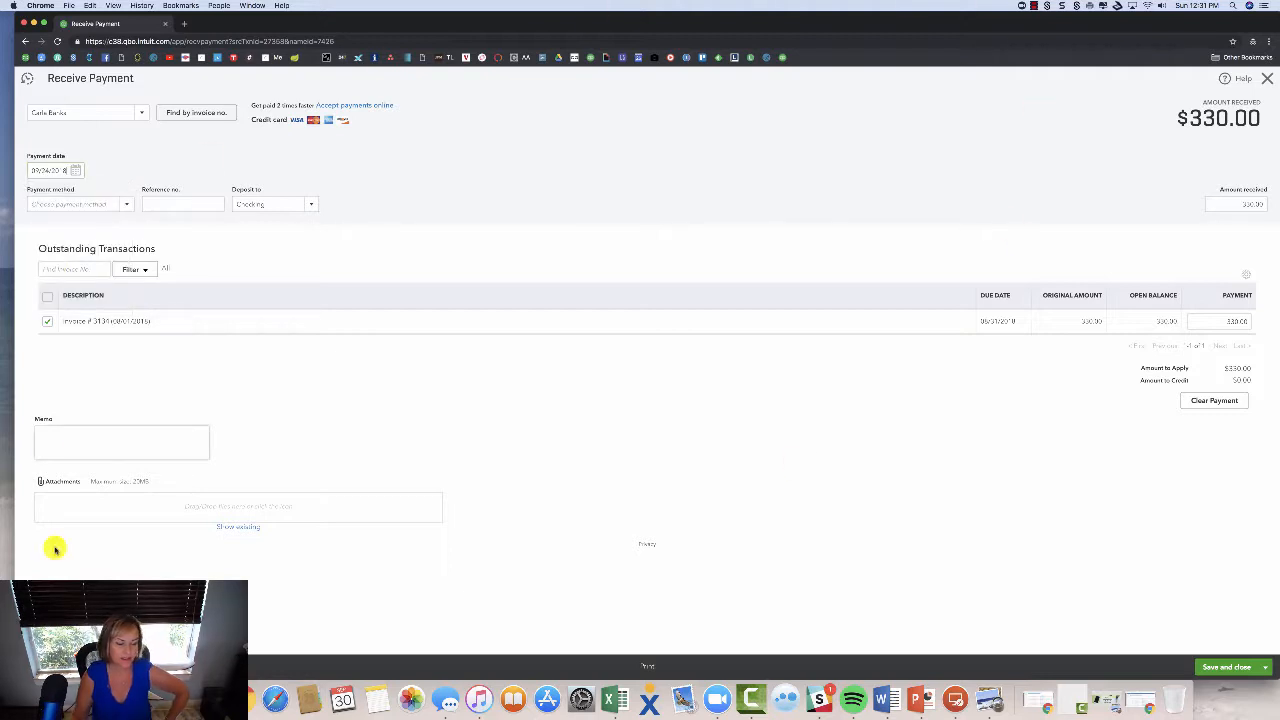
Attach the check image, set method Check with reference 2027, and save the payment.
{"action": "left_click", "coordinate": [106, 699]}
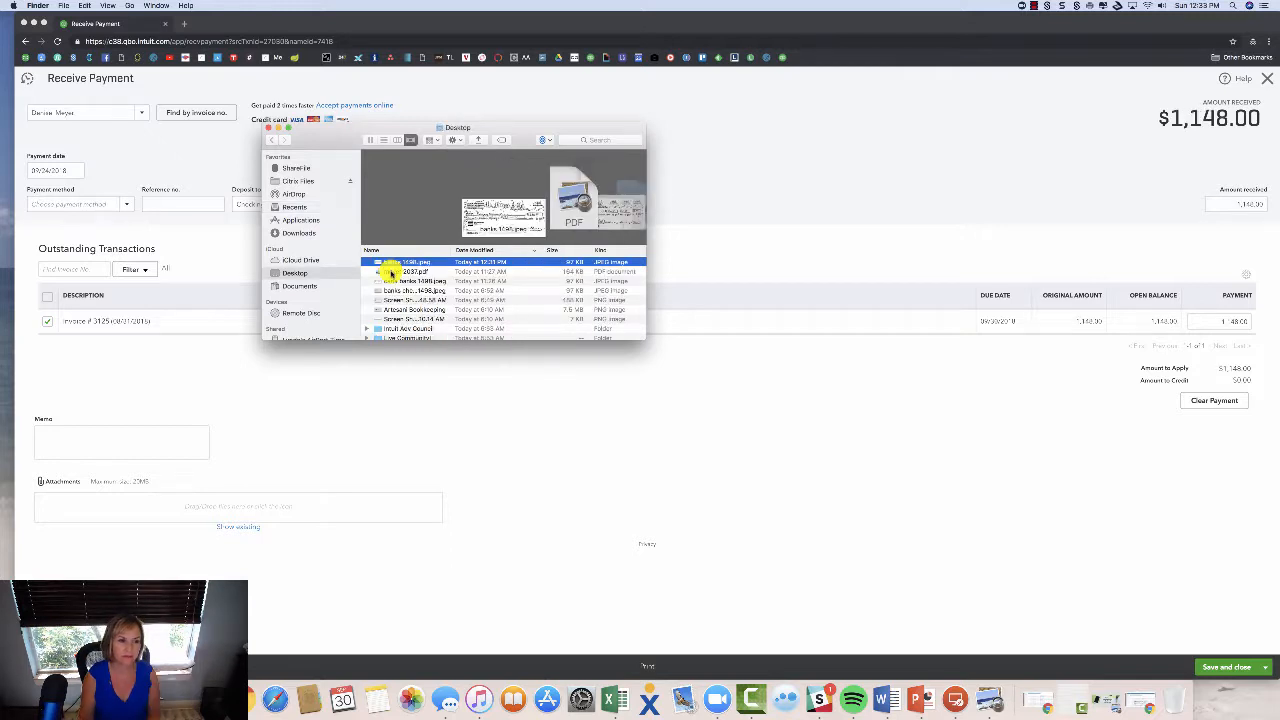
{"action": "left_click_drag", "start_coordinate": [391, 271], "coordinate": [110, 510]}
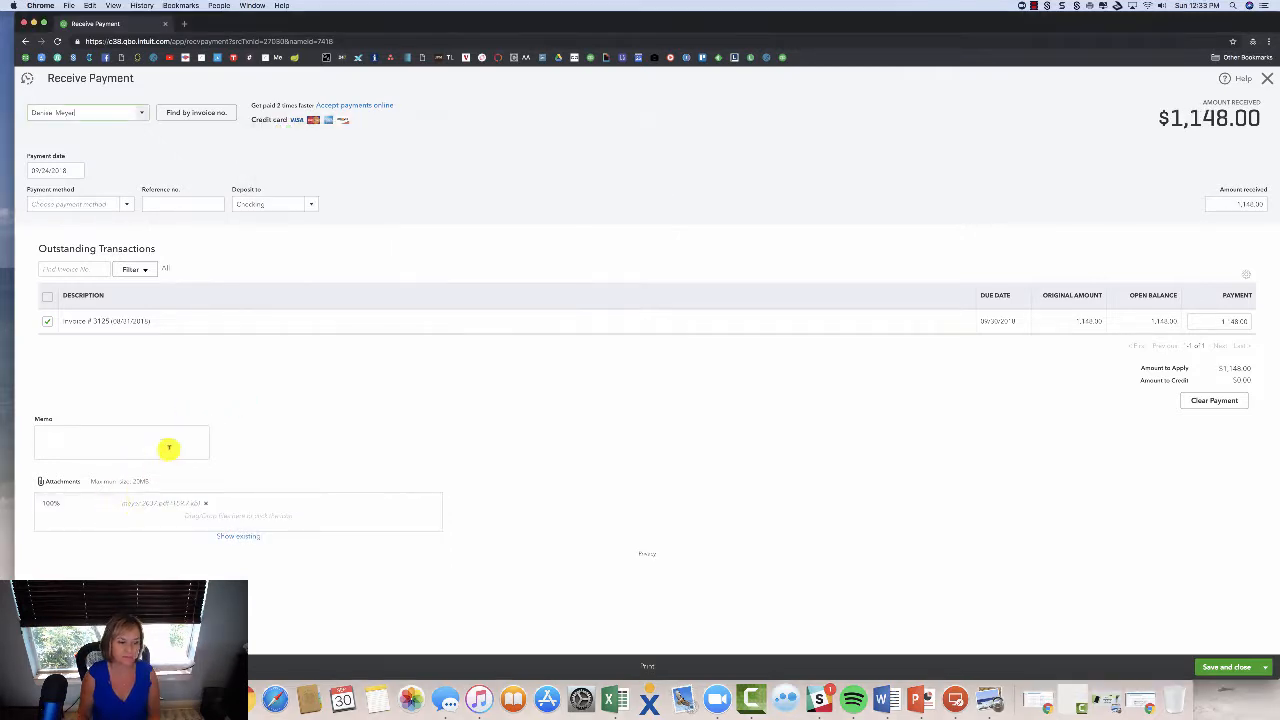
{"action": "type", "text": "Check"}
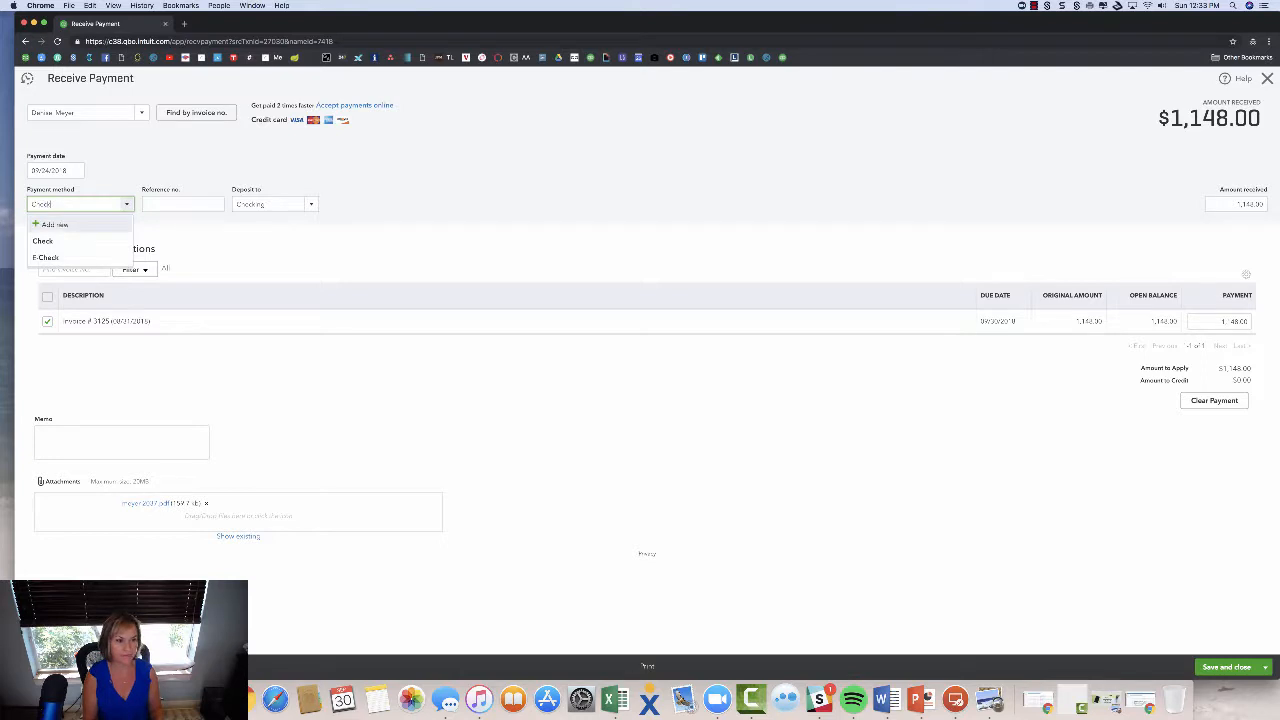
{"action": "key", "text": "Tab"}
{"action": "type", "text": "201"}
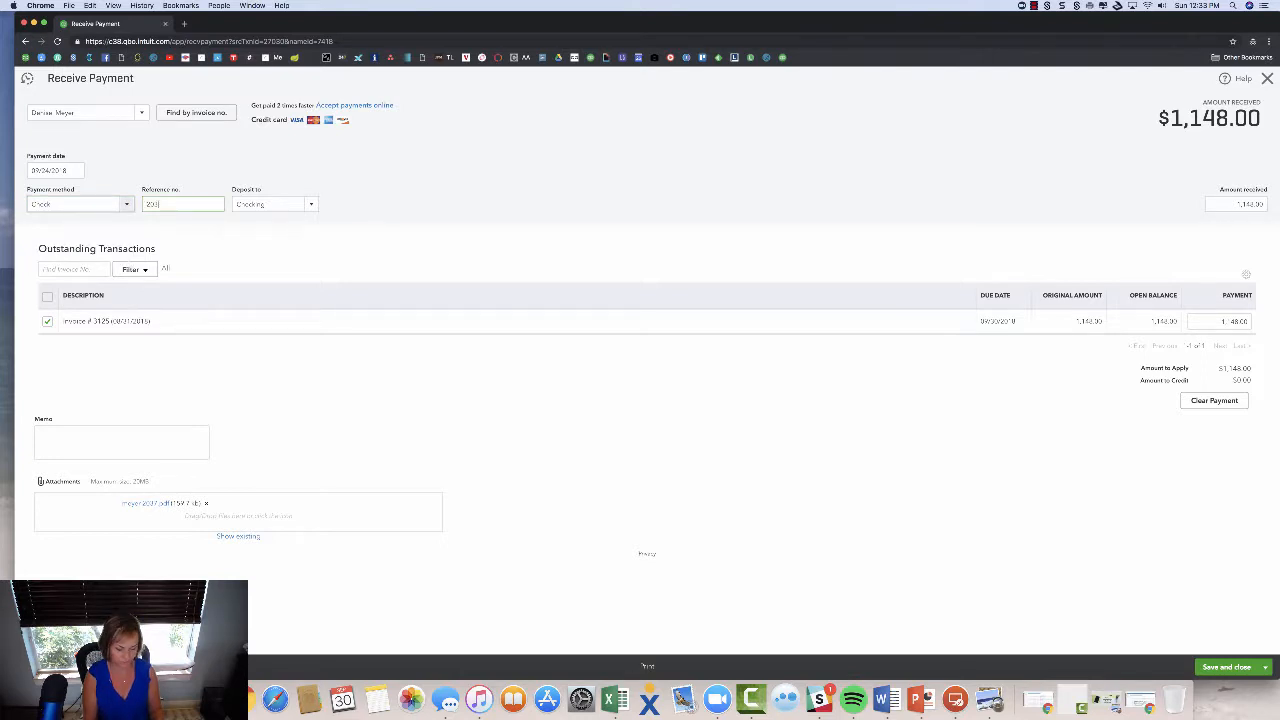
{"action": "left_click", "coordinate": [1251, 673]}
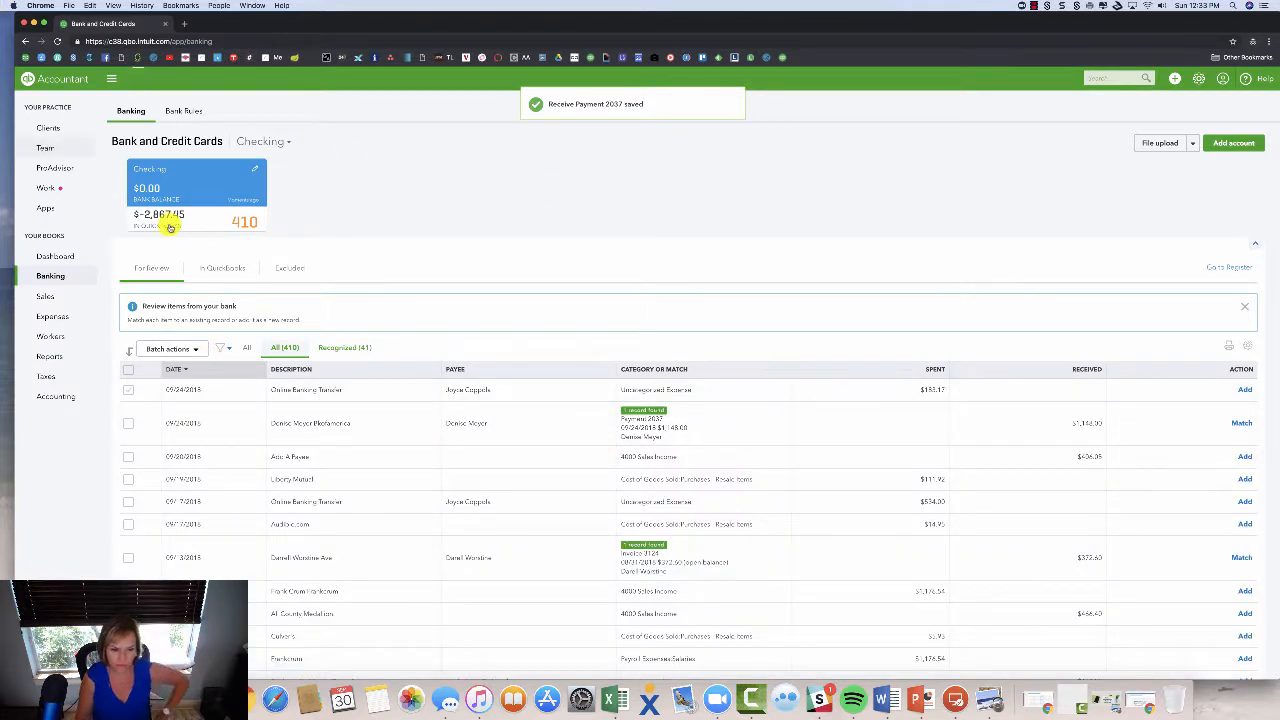
Match the $1,148 deposit to the recorded payment, leaving 409 transactions to review.
{"action": "left_click", "coordinate": [1242, 423]}
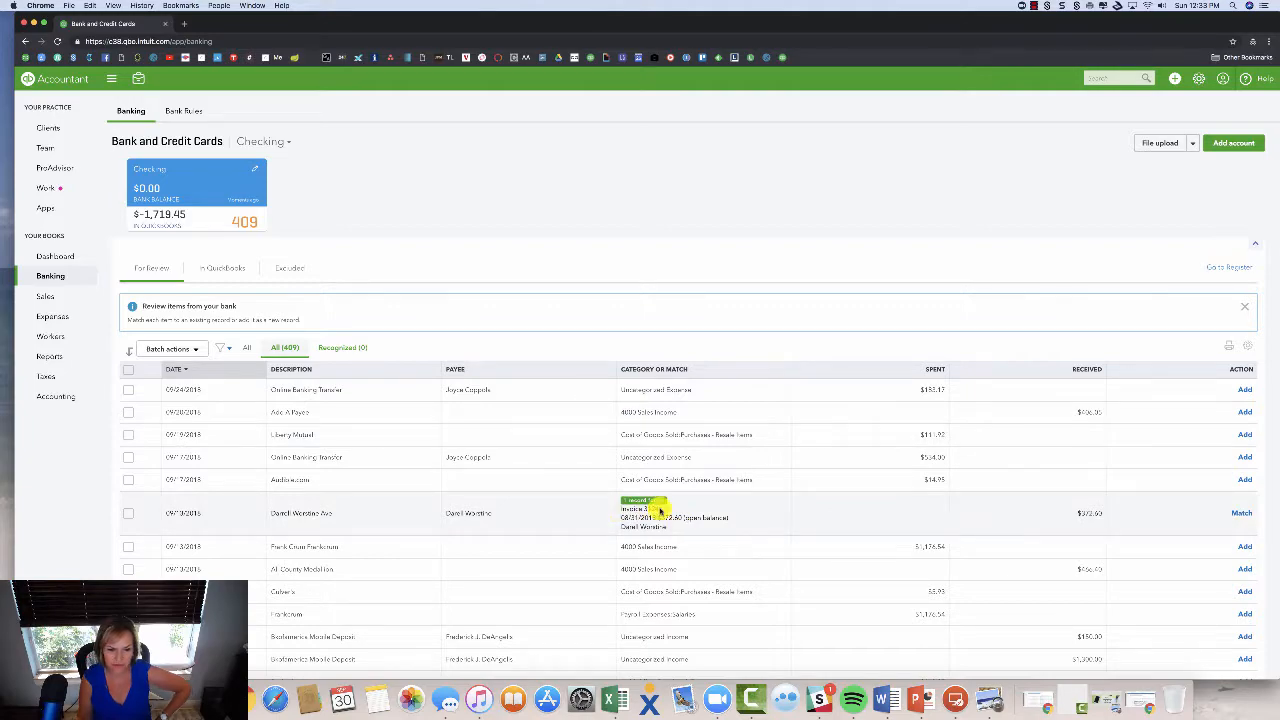
{"action": "scroll", "coordinate": [685, 545], "scroll_direction": "down", "scroll_amount": 4}
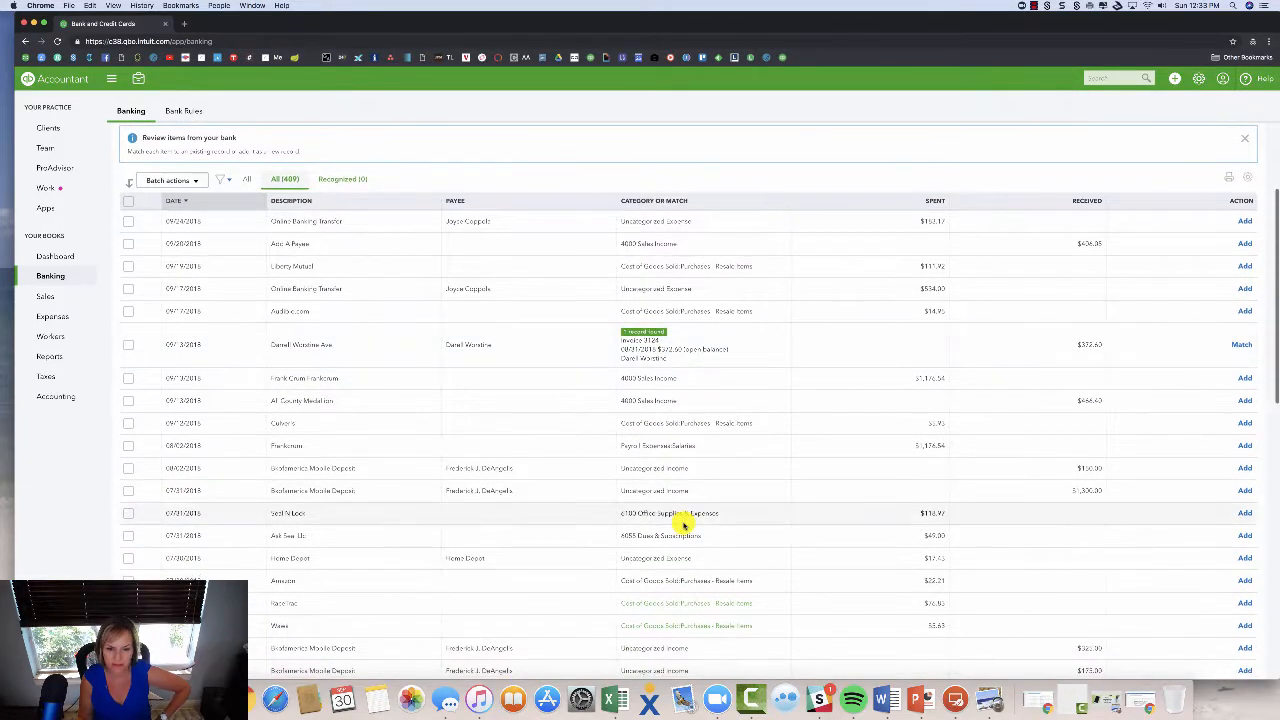
{"action": "scroll", "coordinate": [684, 522], "scroll_direction": "down", "scroll_amount": 1}
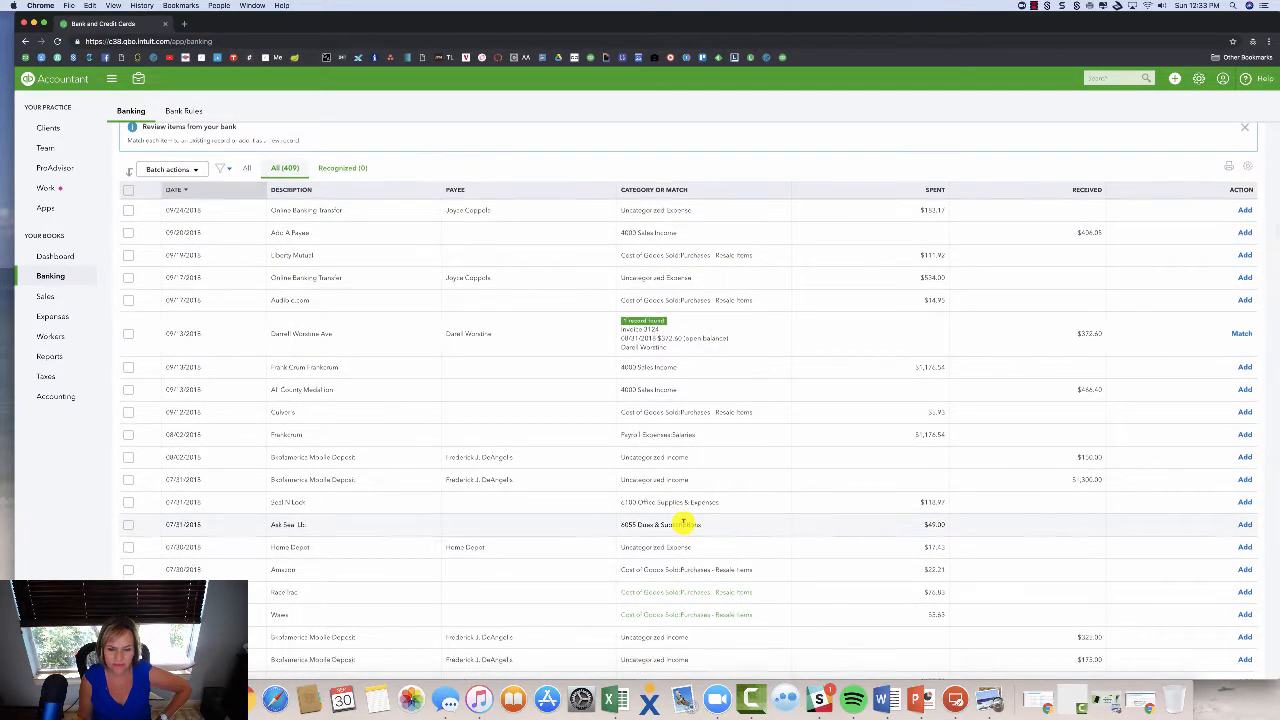
{"action": "scroll", "coordinate": [686, 520], "scroll_direction": "down", "scroll_amount": 1}
{"action": "scroll", "coordinate": [684, 520], "scroll_direction": "down", "scroll_amount": 5}
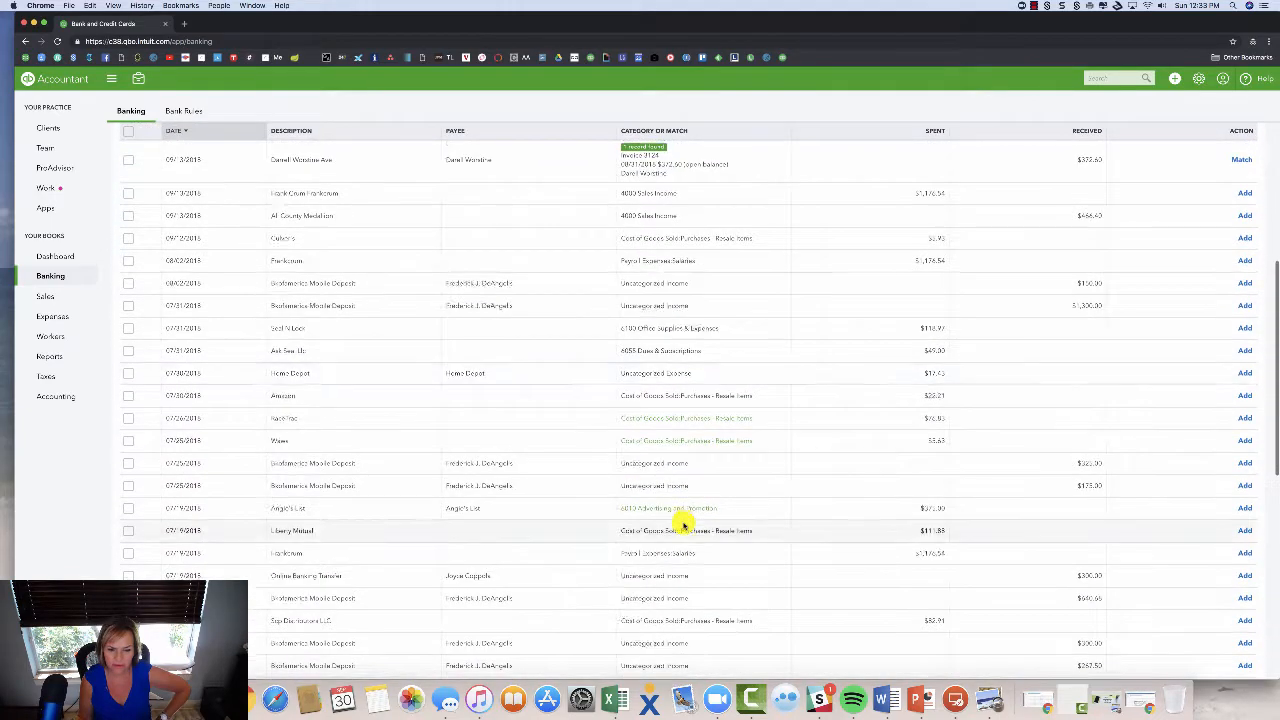
{"action": "scroll", "coordinate": [683, 521], "scroll_direction": "up", "scroll_amount": 4}
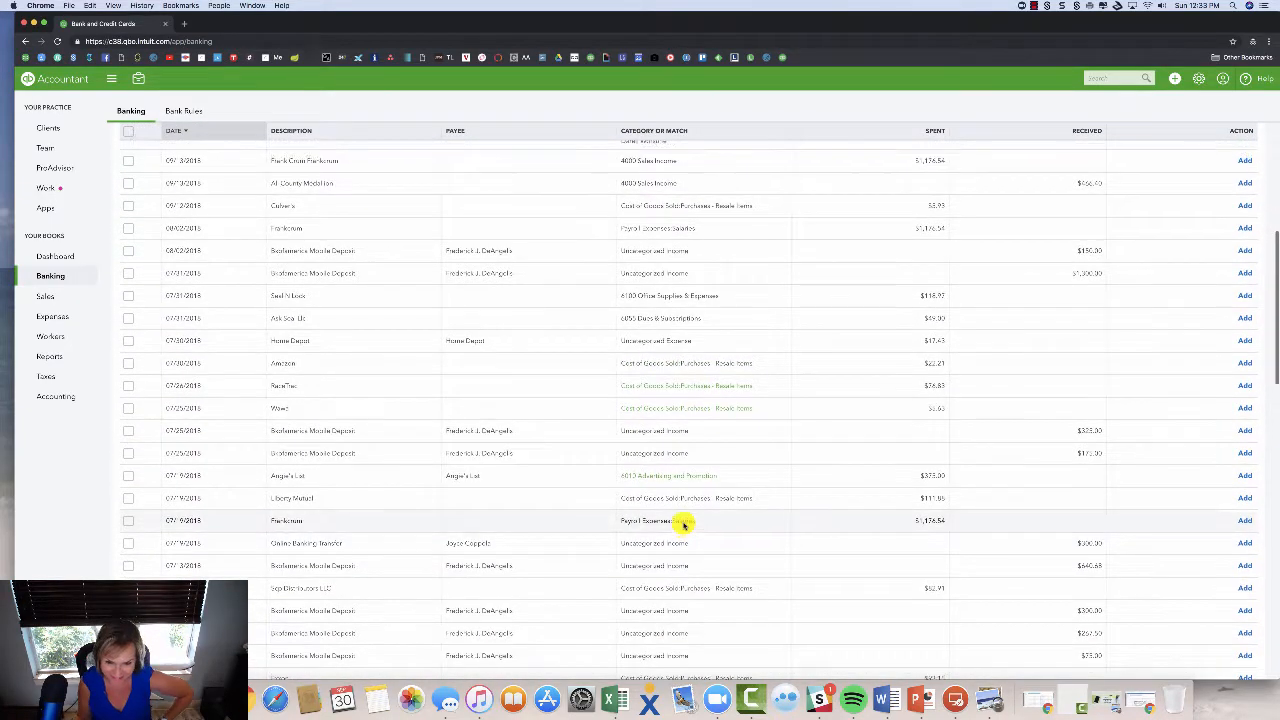
{"action": "scroll", "coordinate": [684, 522], "scroll_direction": "up", "scroll_amount": 1}
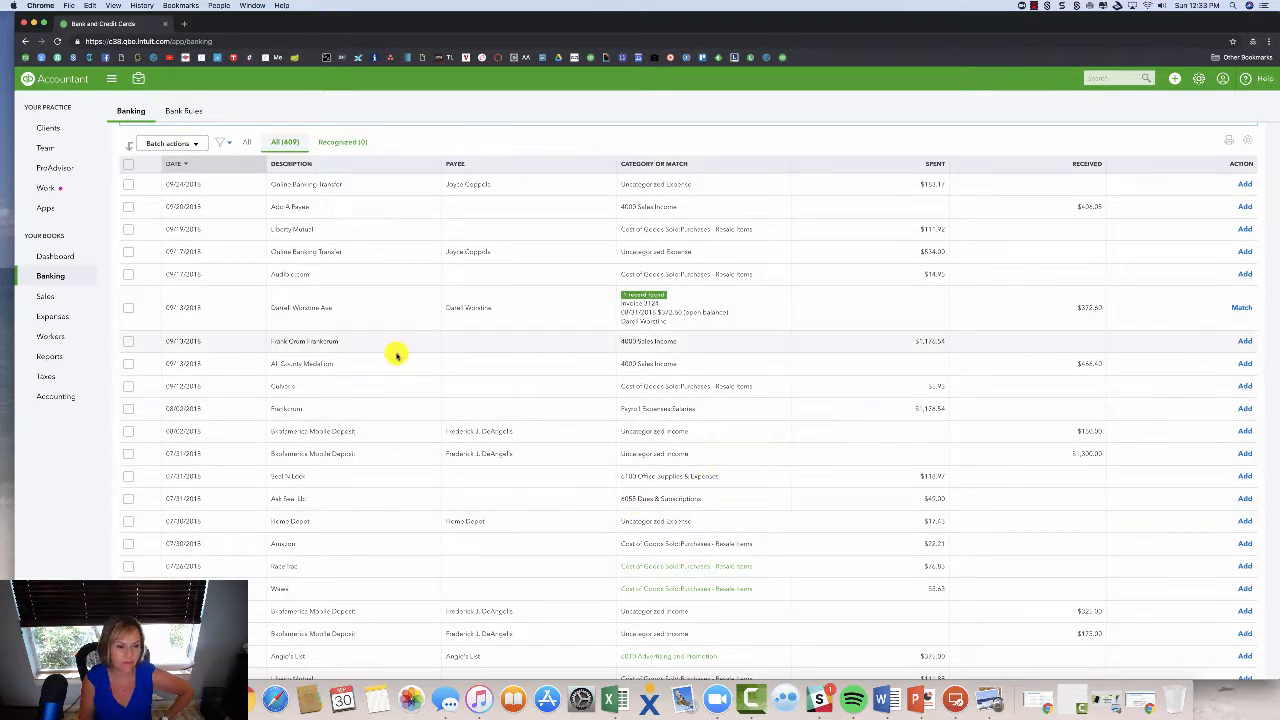
Add the Culvers charge under 6090 Meals and Entertainment, and add Angie's List as suggested.
{"action": "left_click", "coordinate": [321, 387]}
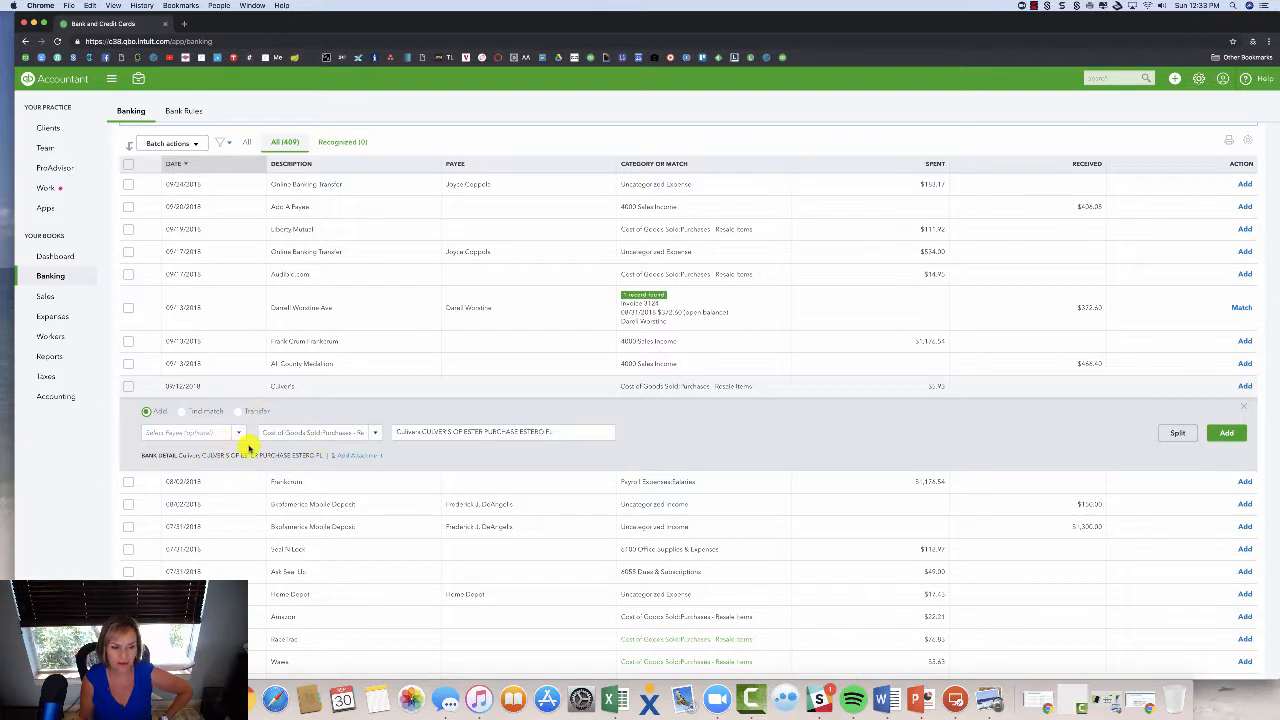
{"action": "left_click", "coordinate": [205, 433]}
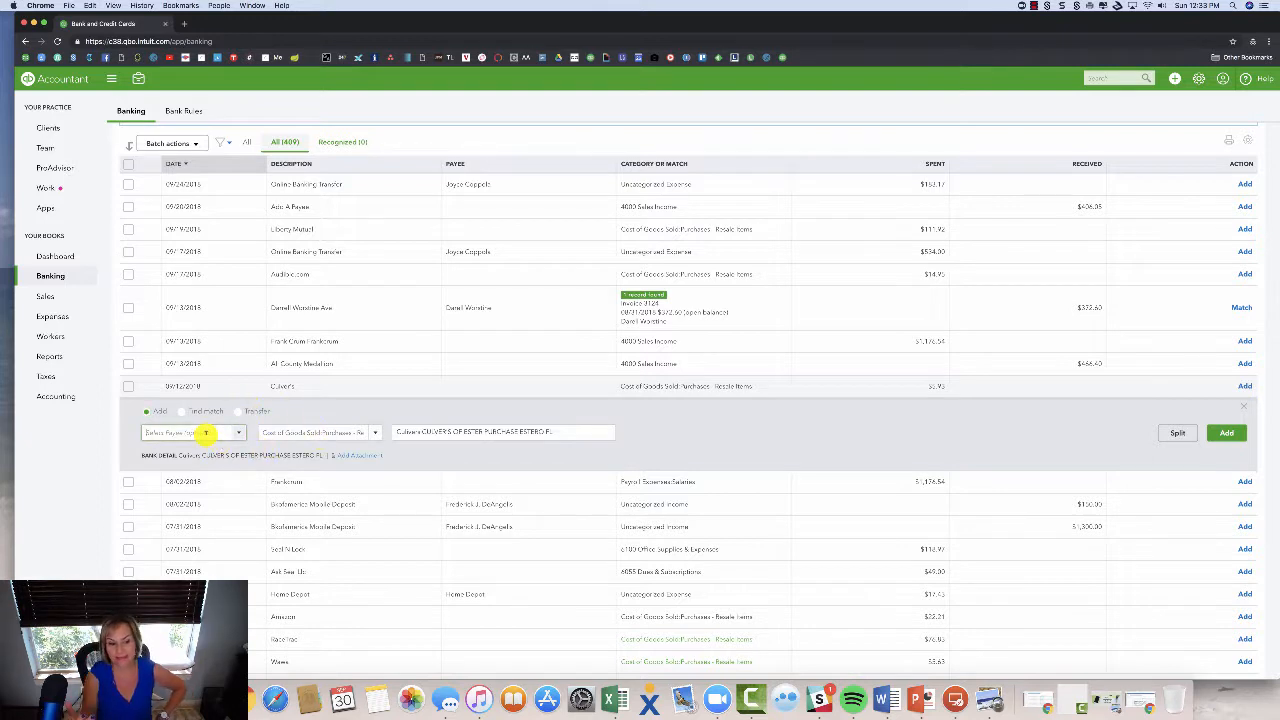
{"action": "type", "text": "Culvers"}
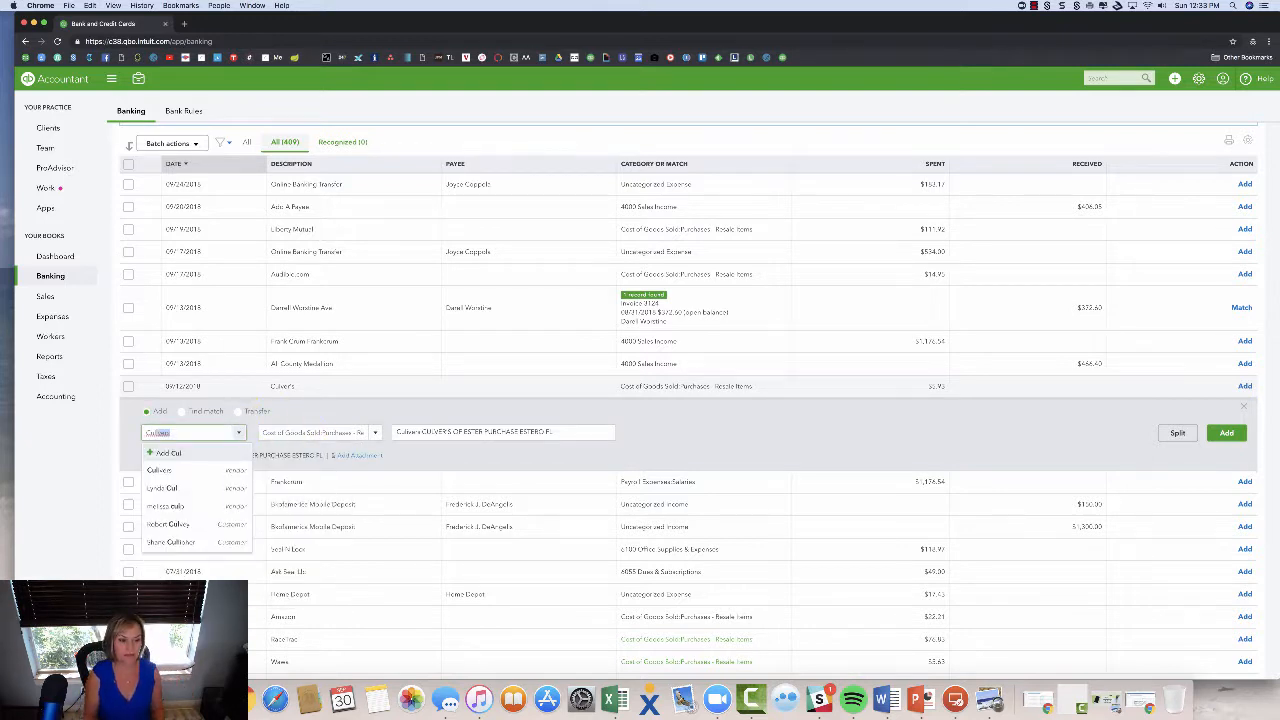
{"action": "key", "text": "Tab"}
{"action": "type", "text": "meal"}
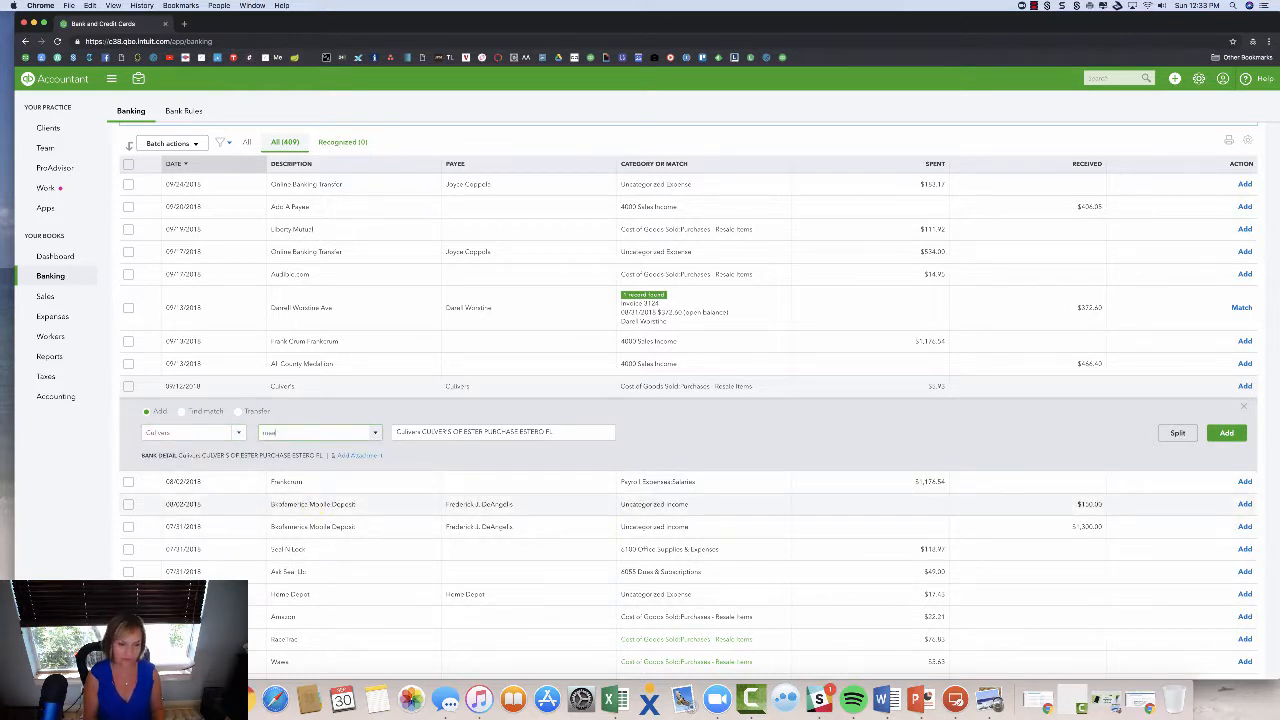
{"action": "left_click", "coordinate": [328, 470]}
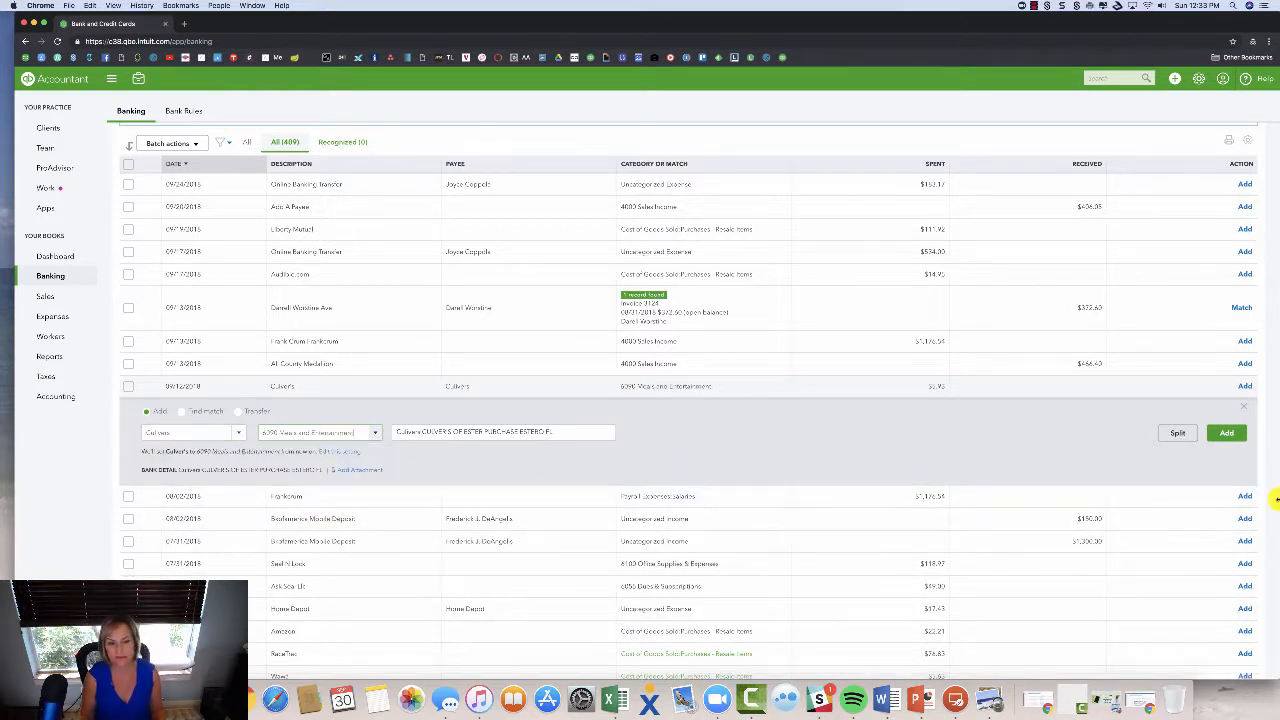
{"action": "left_click", "coordinate": [1222, 436]}
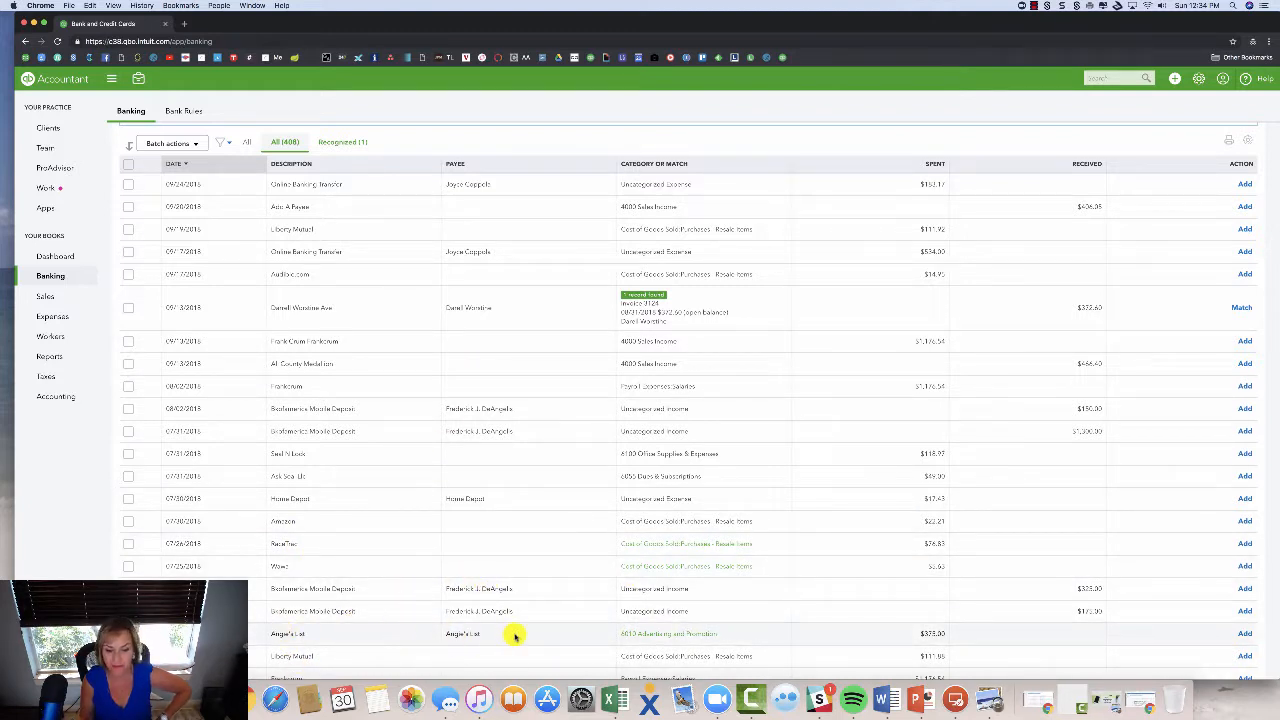
{"action": "left_click", "coordinate": [1245, 634]}
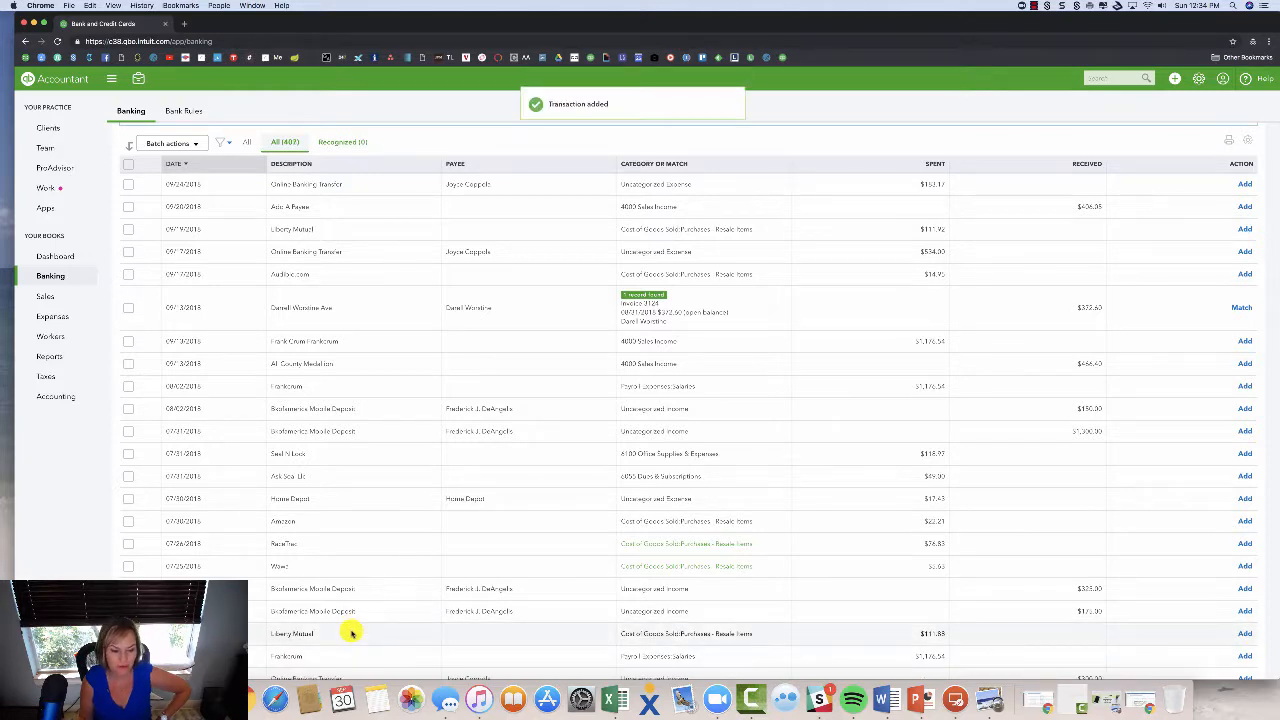
Create Liberty Mutual as a new vendor payee on its charge.
{"action": "left_click", "coordinate": [486, 629]}
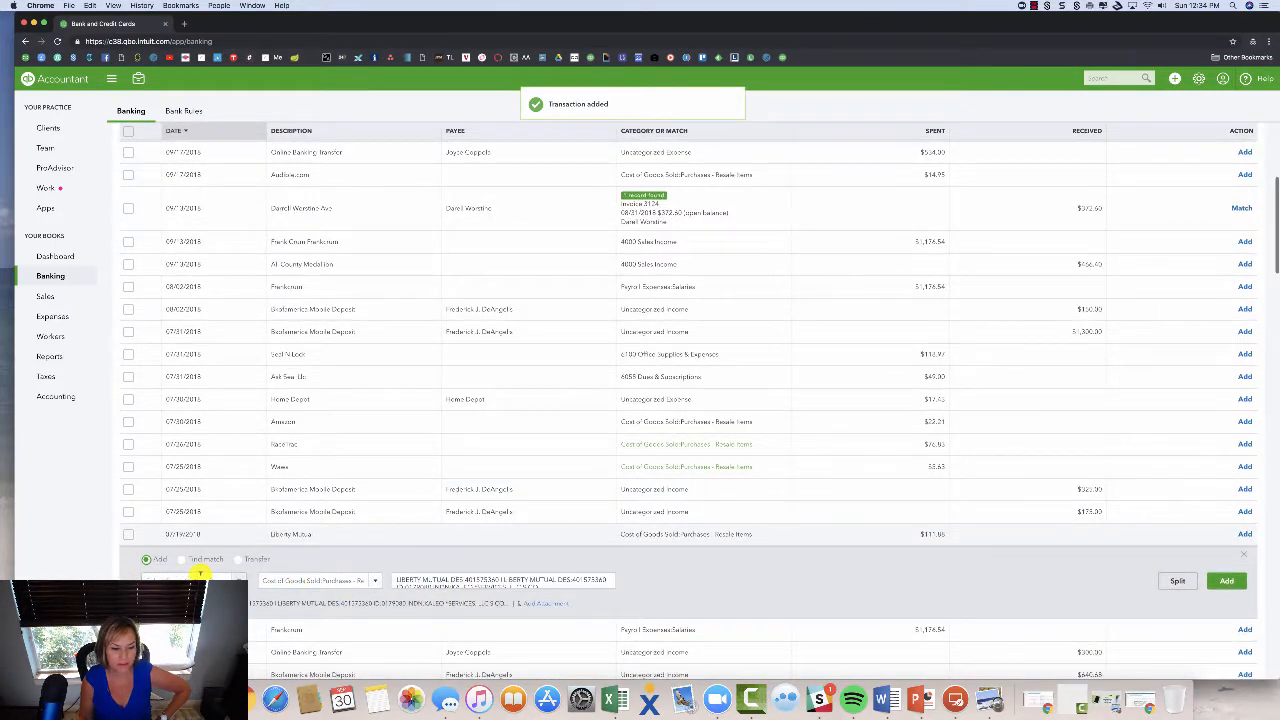
{"action": "left_click", "coordinate": [200, 577]}
{"action": "type", "text": "lib"}
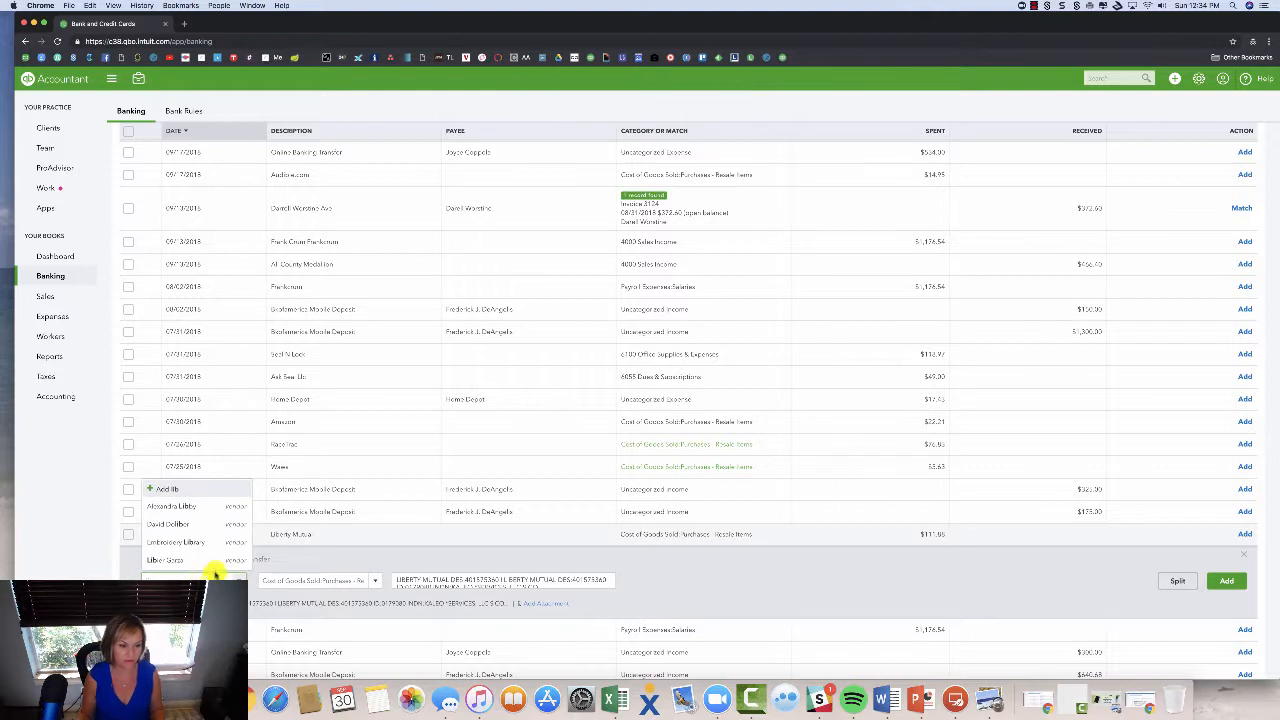
{"action": "type", "text": "er"}
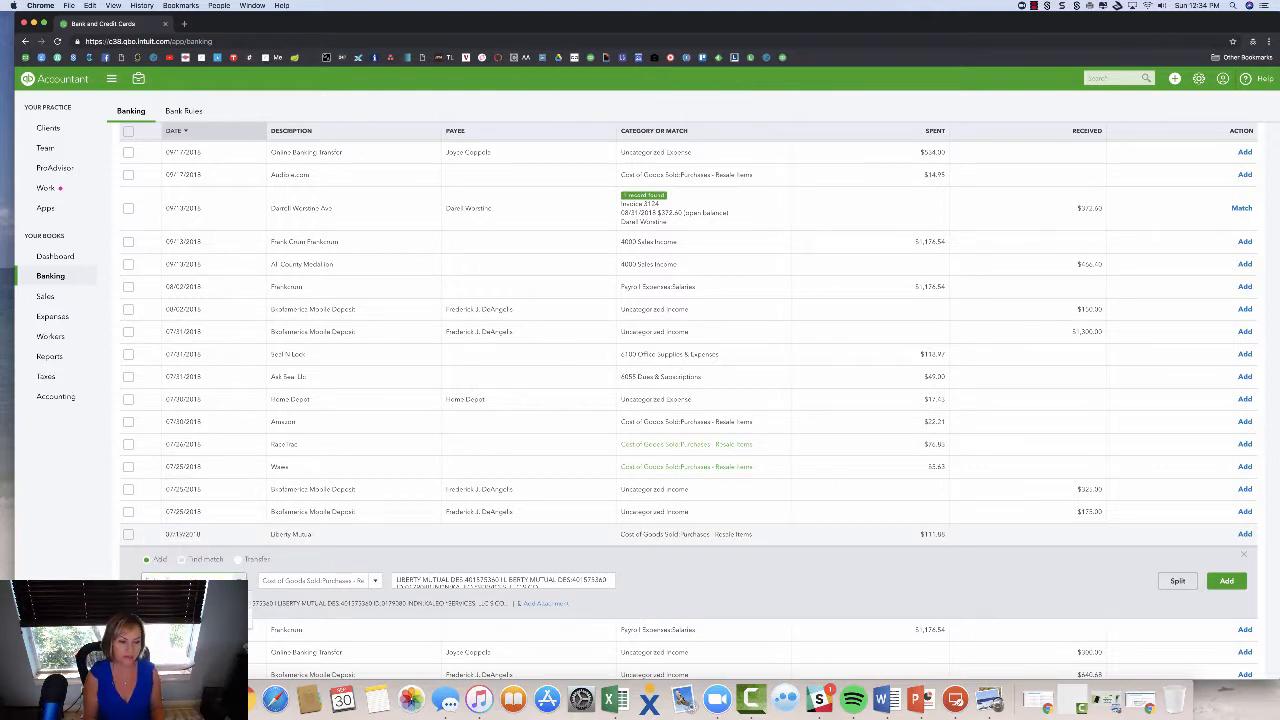
{"action": "key", "text": "BackSpace"}
{"action": "key", "text": "BackSpace"}
{"action": "key", "text": "Tab"}
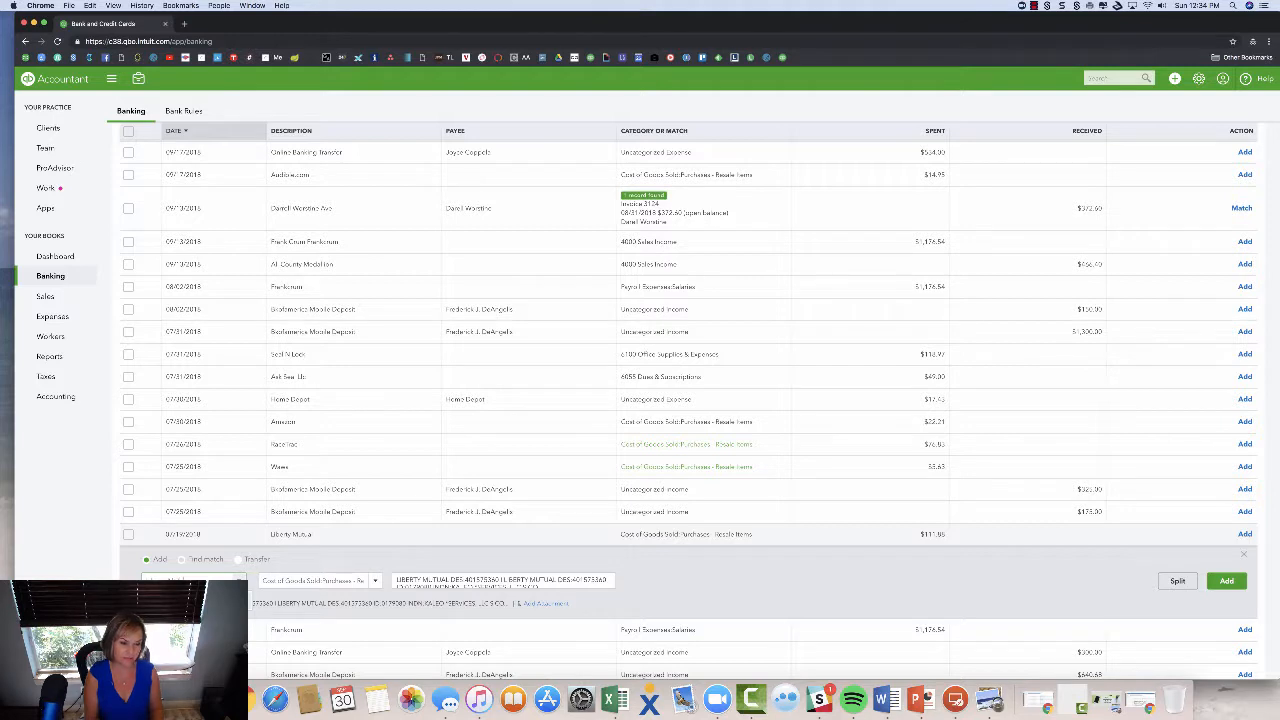
{"action": "left_click", "coordinate": [206, 573]}
{"action": "left_click", "coordinate": [268, 506]}
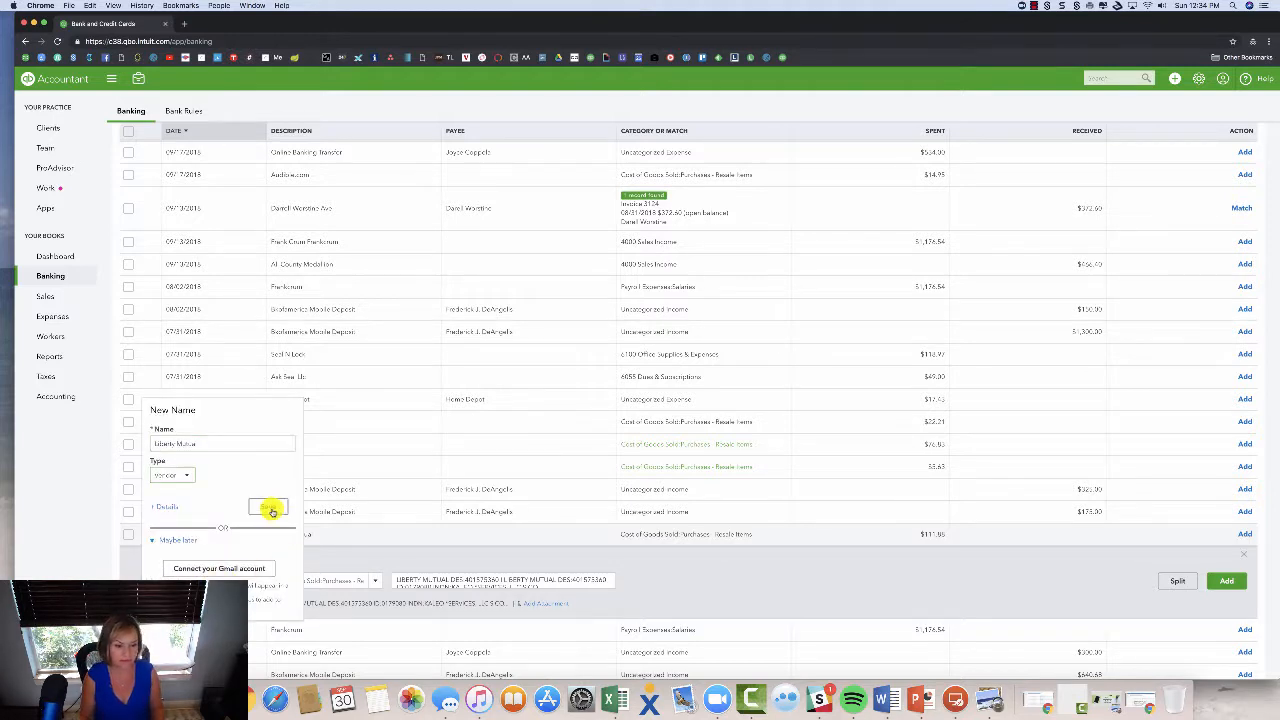
Categorize the Liberty Mutual charge as 6070 Insurance Expenses and add it.
{"action": "left_click", "coordinate": [329, 580]}
{"action": "type", "text": "insur"}
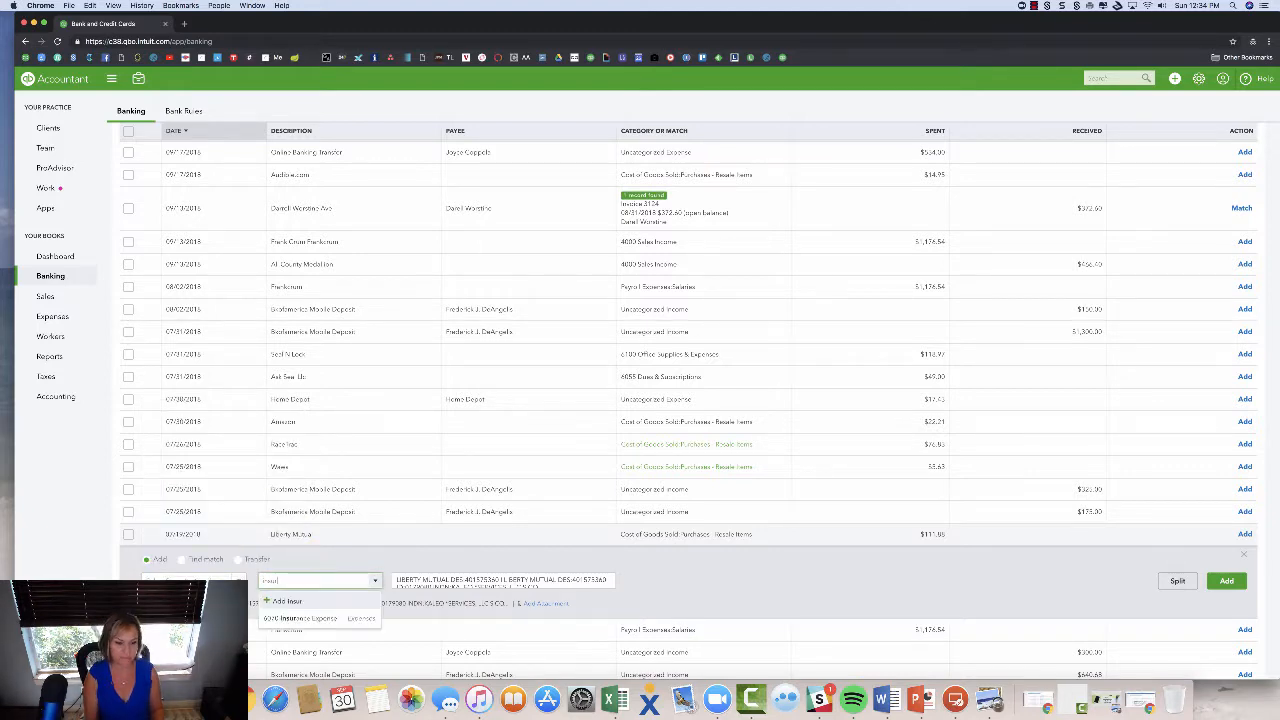
{"action": "left_click", "coordinate": [326, 614]}
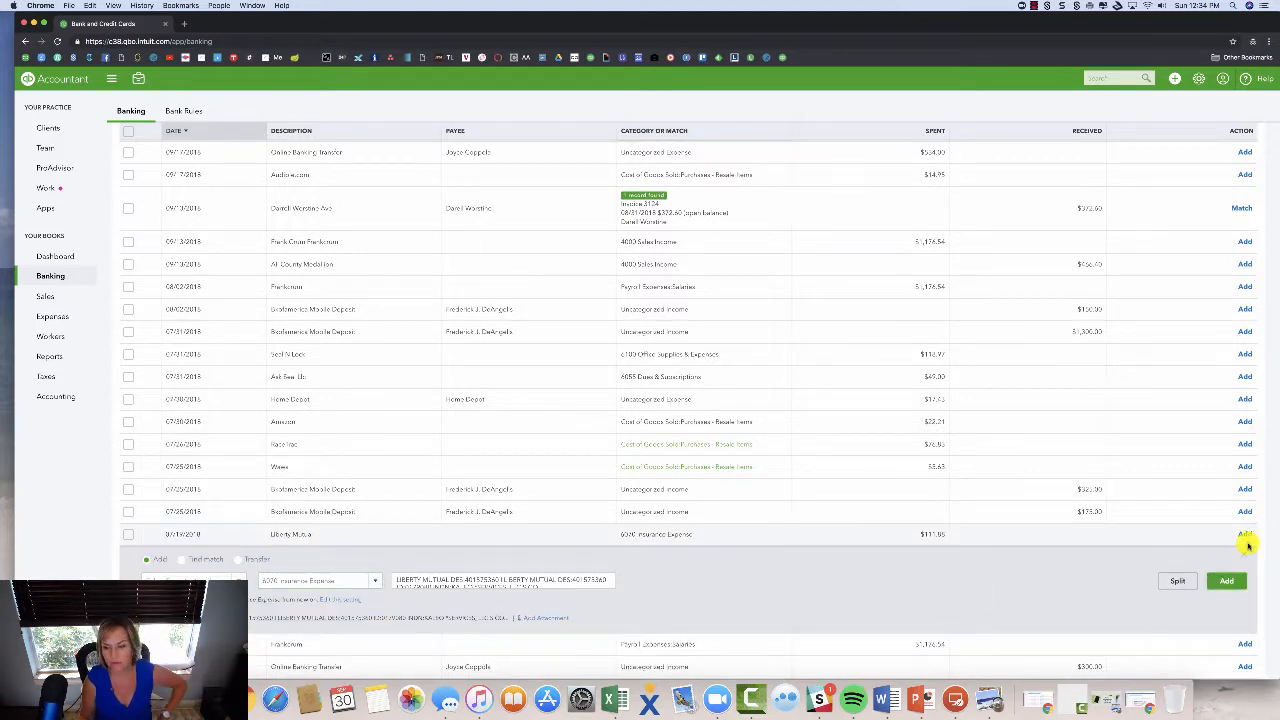
{"action": "left_click", "coordinate": [1245, 537]}
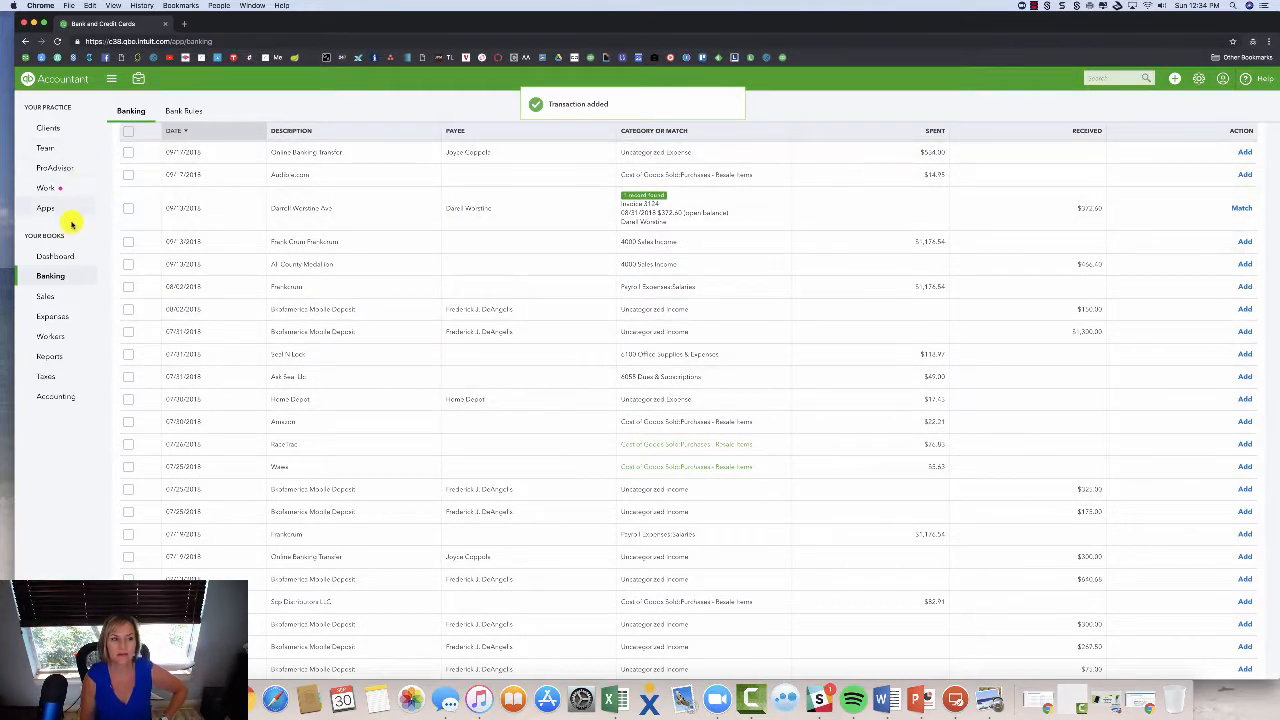
{"action": "left_click", "coordinate": [68, 258]}
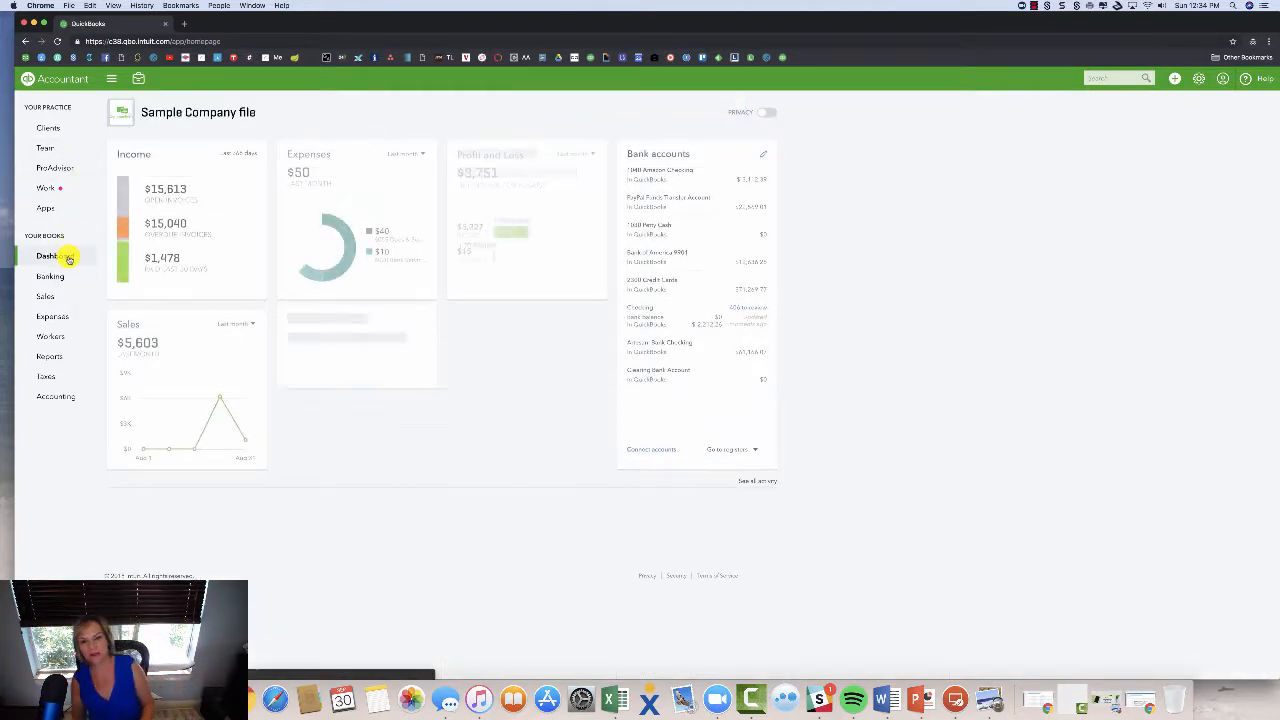